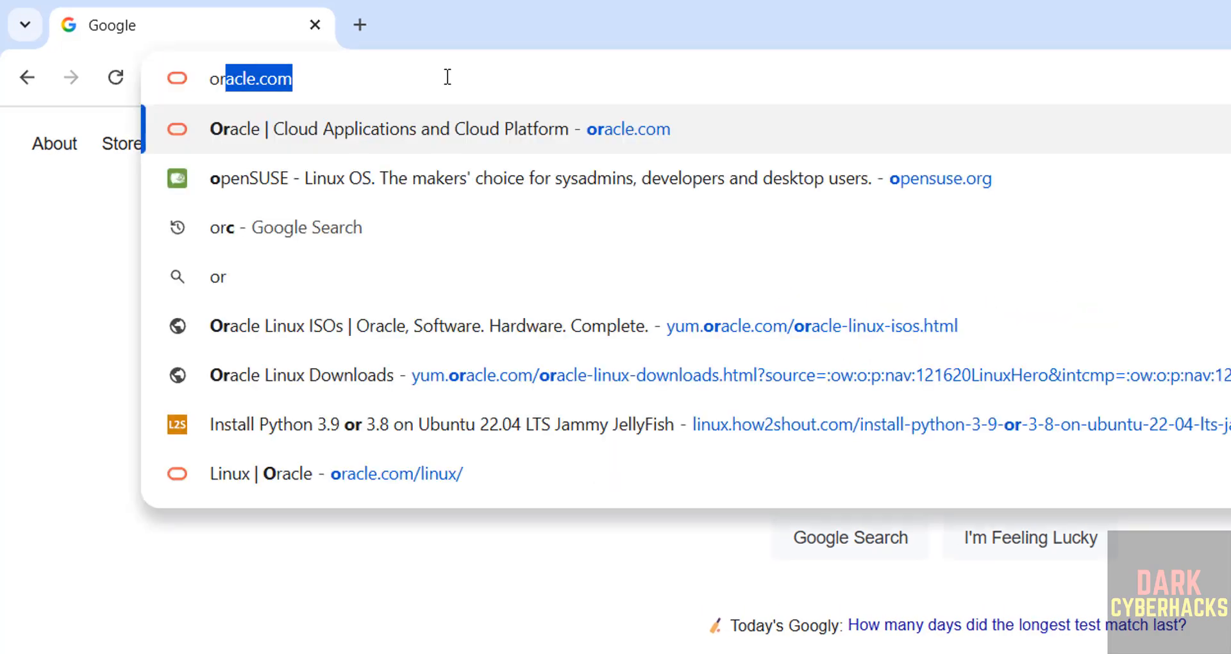
Go from oracle.com through Products > Linux to the Download Oracle Linux page
{"action": "key", "text": "Return"}
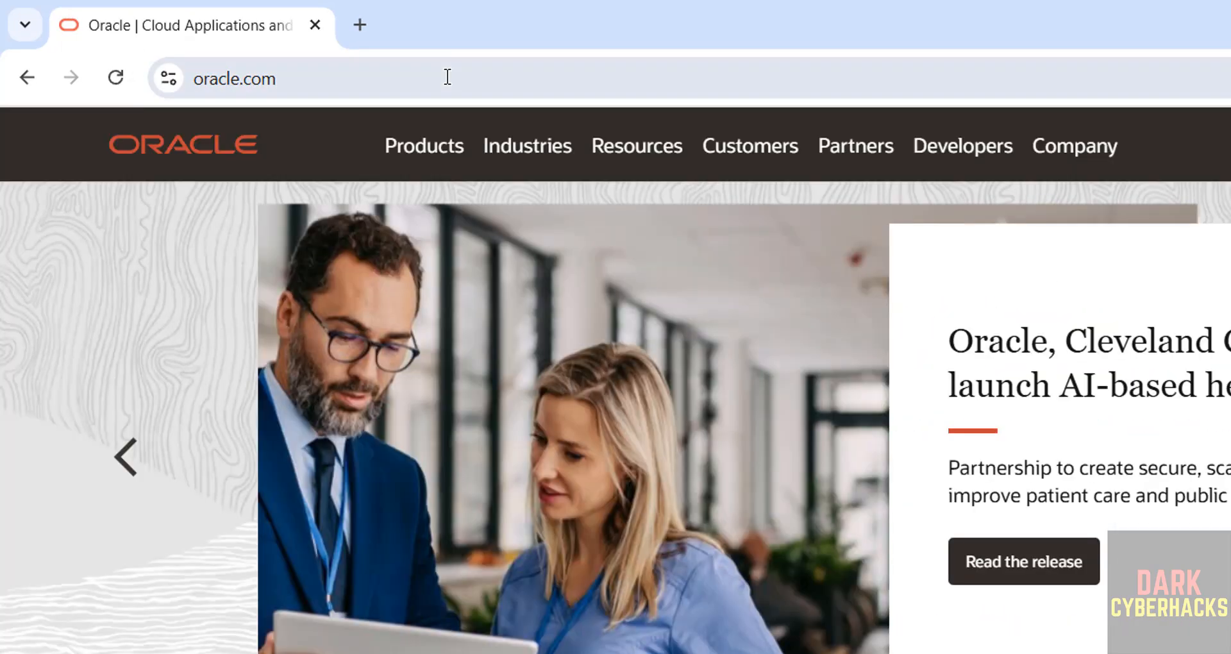
{"action": "left_click", "coordinate": [417, 149]}
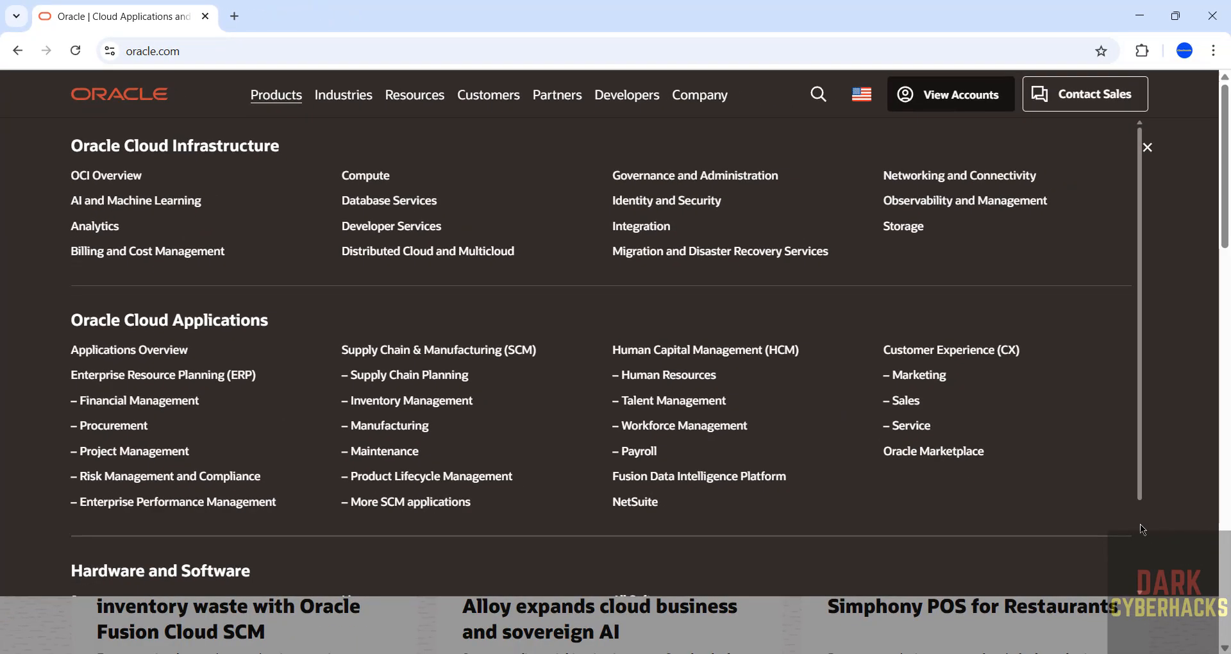
{"action": "scroll", "coordinate": [588, 490], "scroll_direction": "down", "scroll_amount": 2}
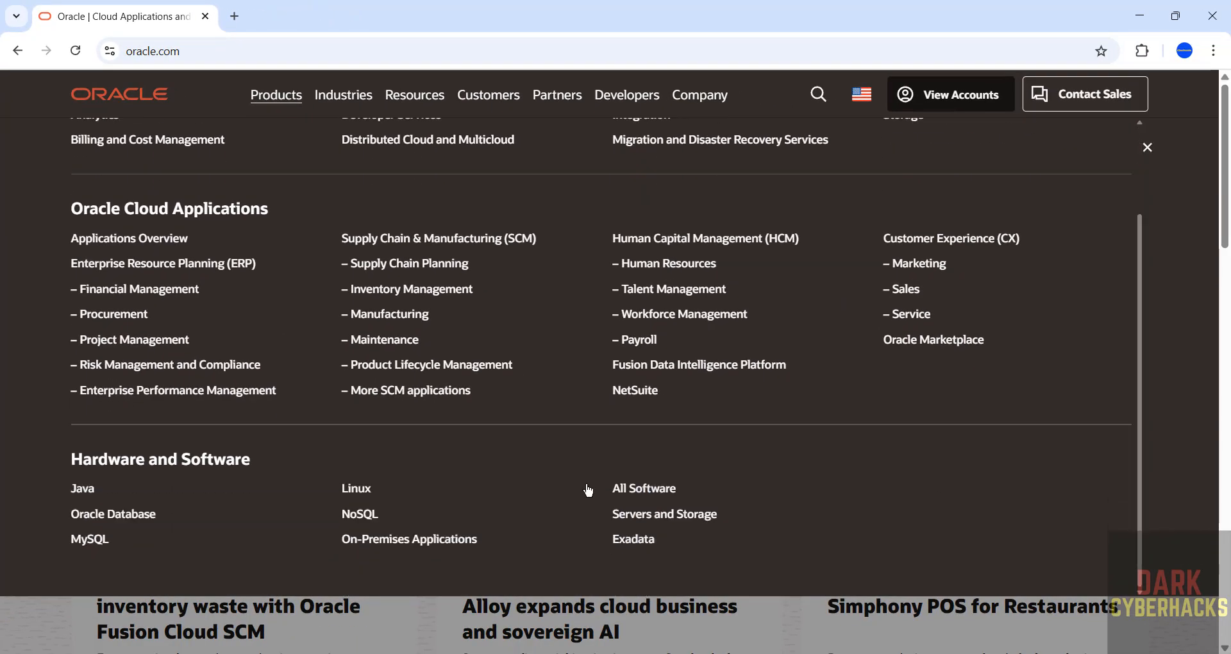
{"action": "left_click", "coordinate": [354, 489]}
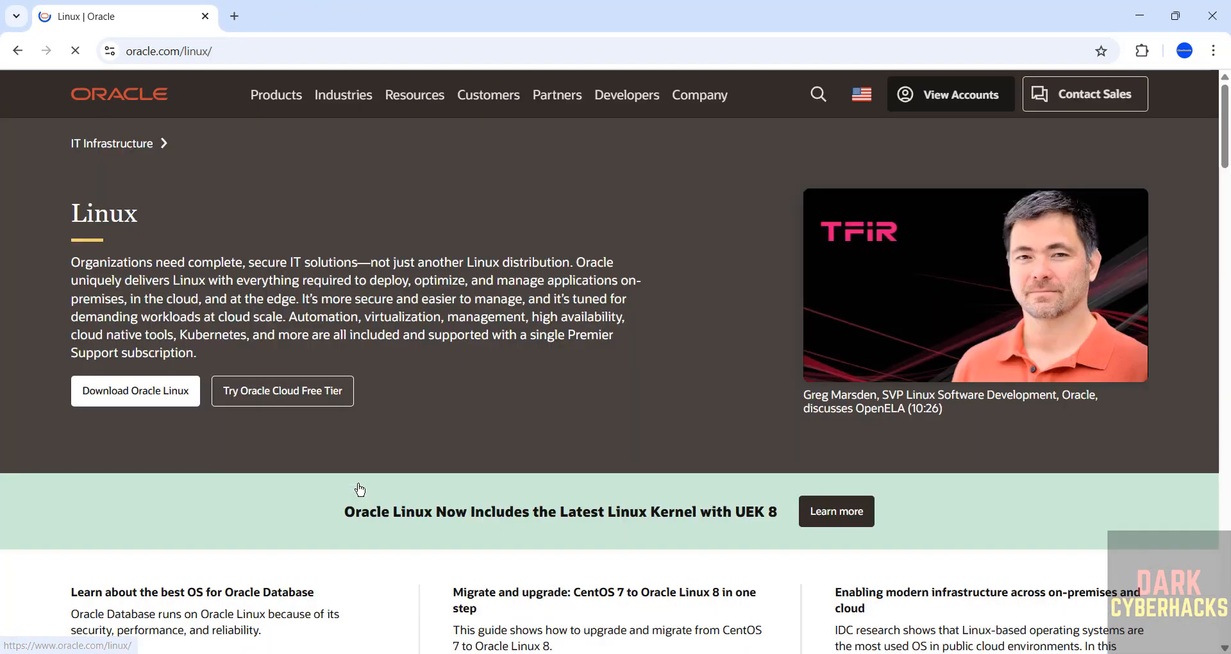
{"action": "left_click", "coordinate": [129, 401]}
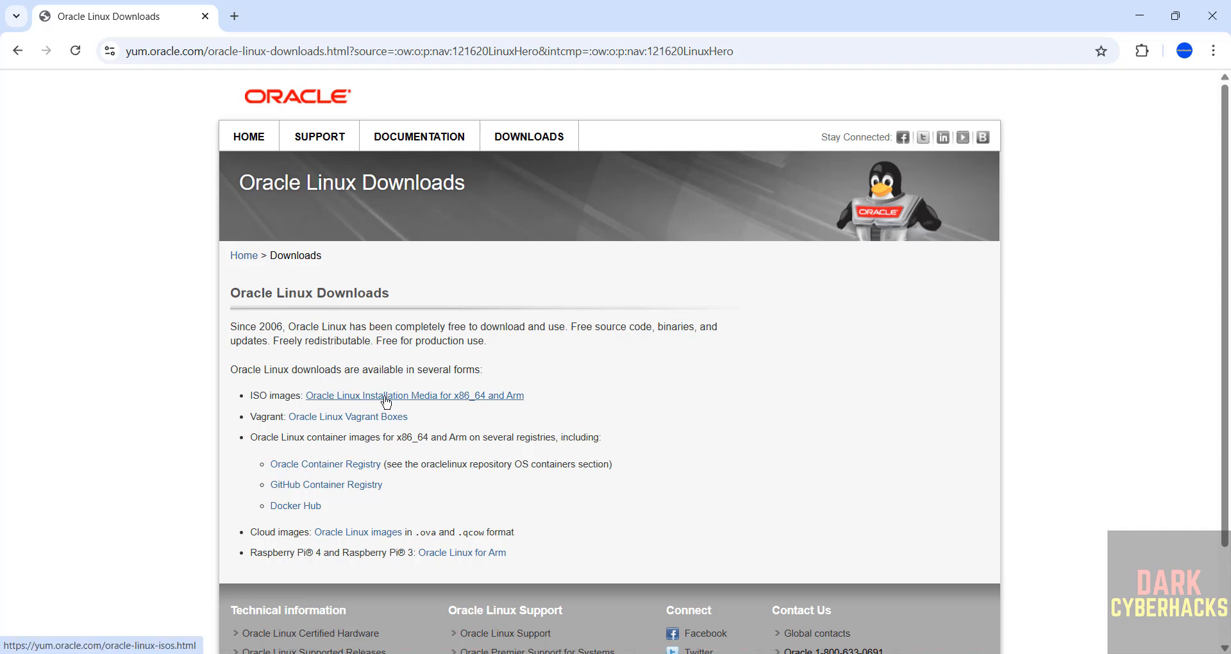
From the ISO images page, download OracleLinux-R9-U6-x86_64-dvd.iso for release 9.6 (x86_64)
{"action": "left_click", "coordinate": [439, 396]}
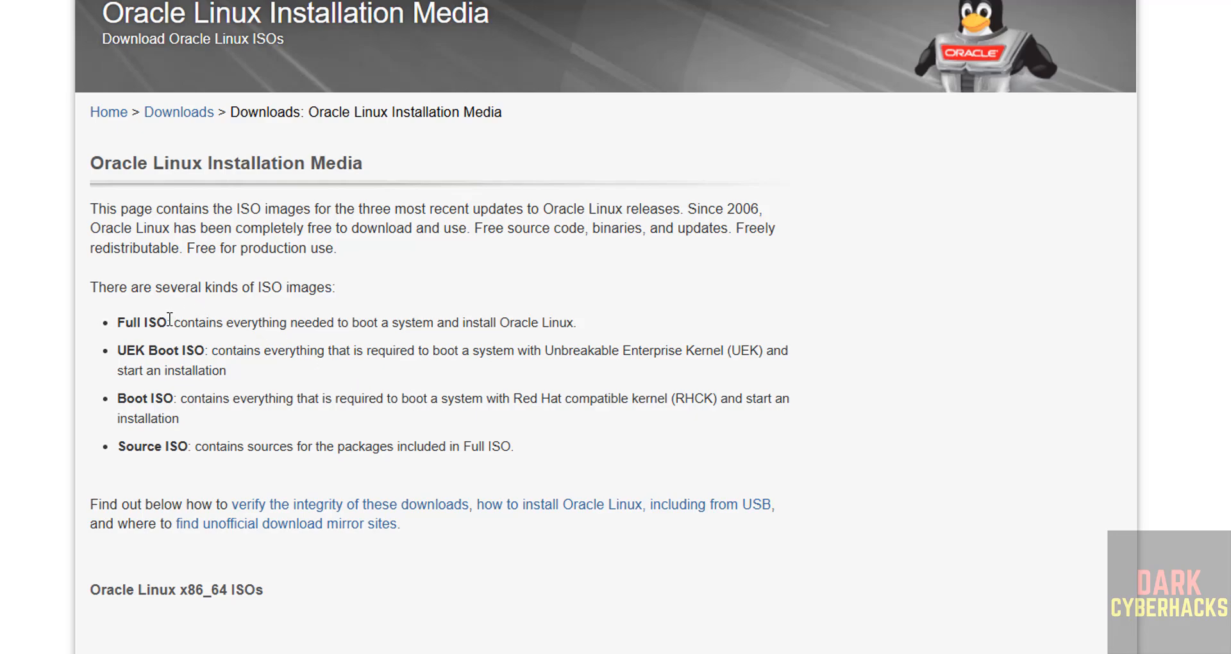
{"action": "scroll", "coordinate": [498, 422], "scroll_direction": "down", "scroll_amount": 7}
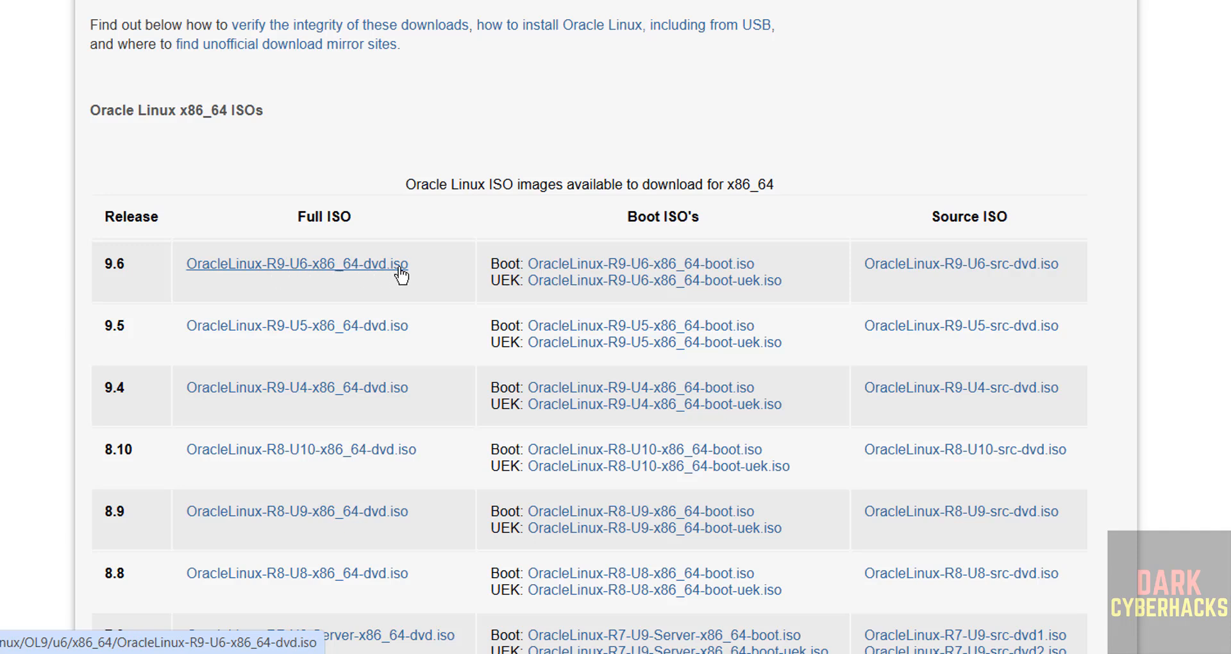
{"action": "left_click", "coordinate": [348, 275]}
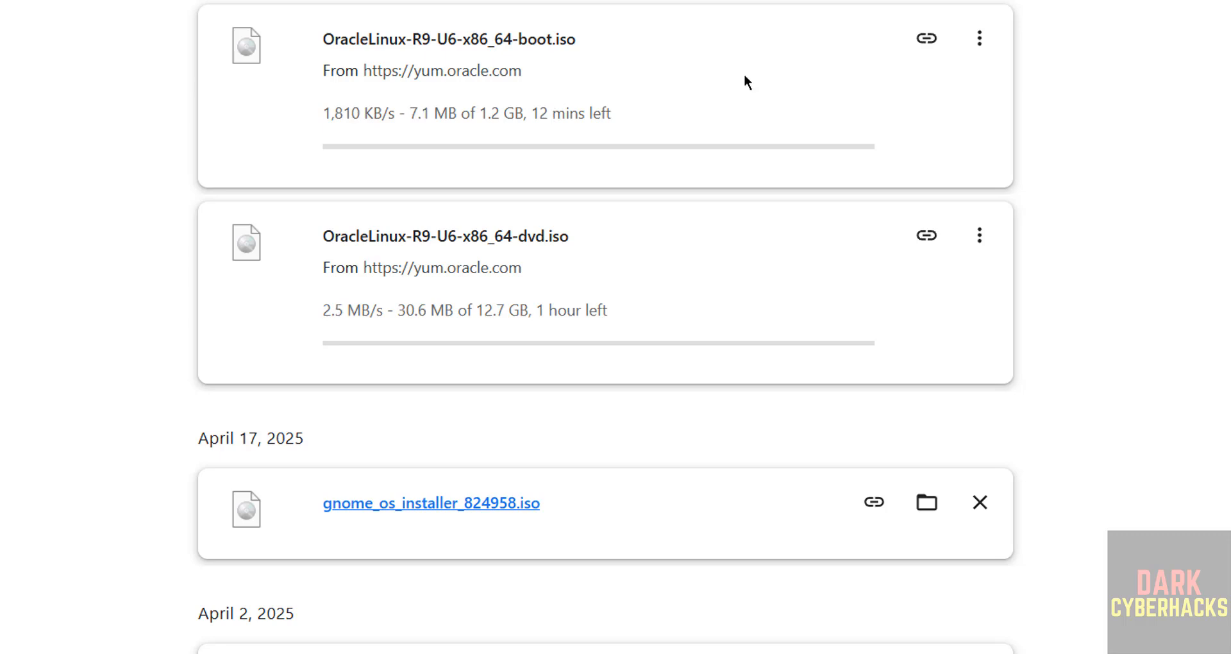
Cancel the 9.6 boot ISO and DVD ISO downloads and remove both from the list
{"action": "left_click", "coordinate": [978, 41]}
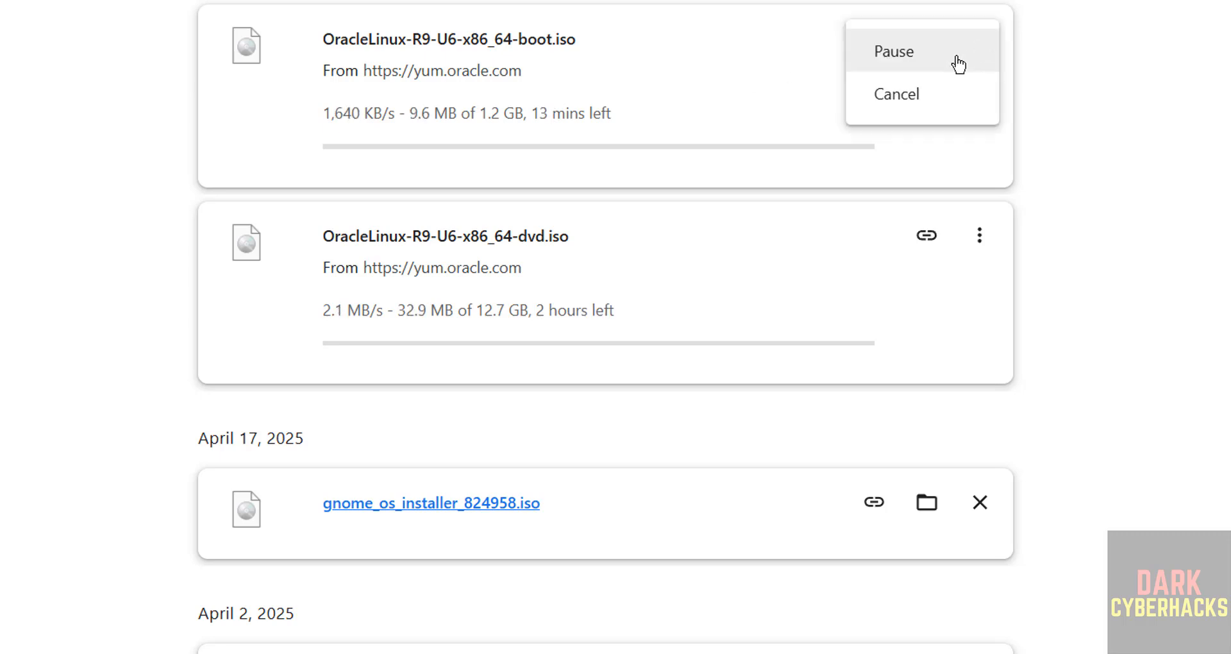
{"action": "left_click", "coordinate": [901, 94]}
{"action": "left_click", "coordinate": [977, 42]}
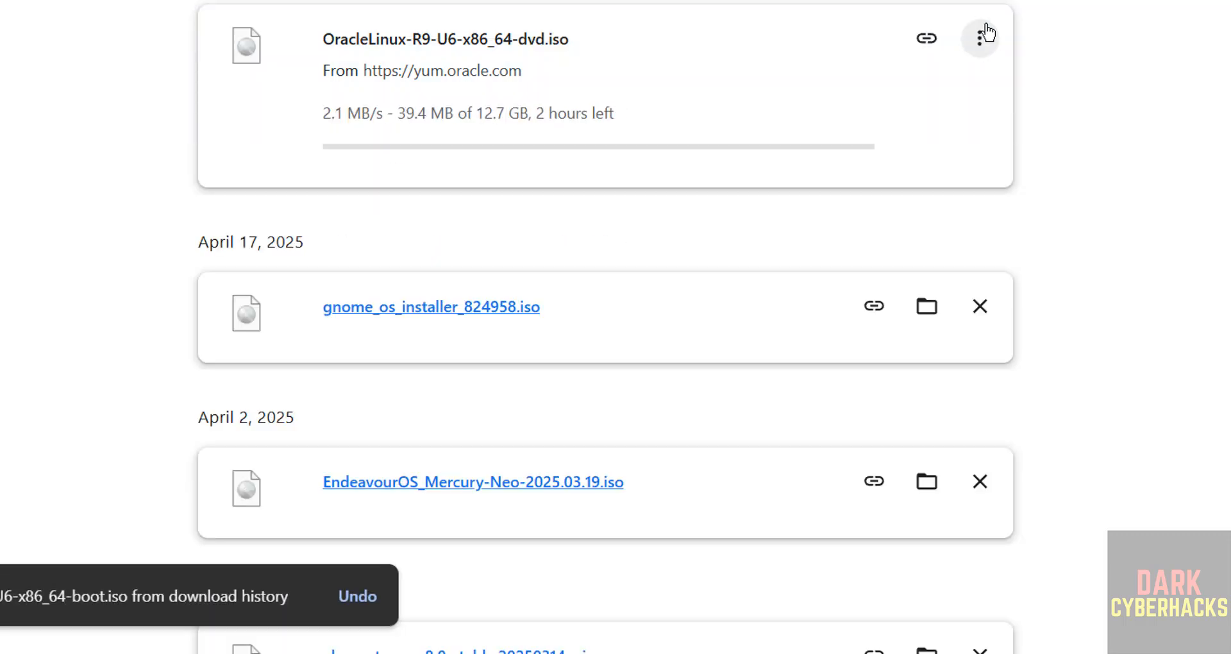
{"action": "left_click", "coordinate": [979, 41]}
{"action": "left_click", "coordinate": [909, 96]}
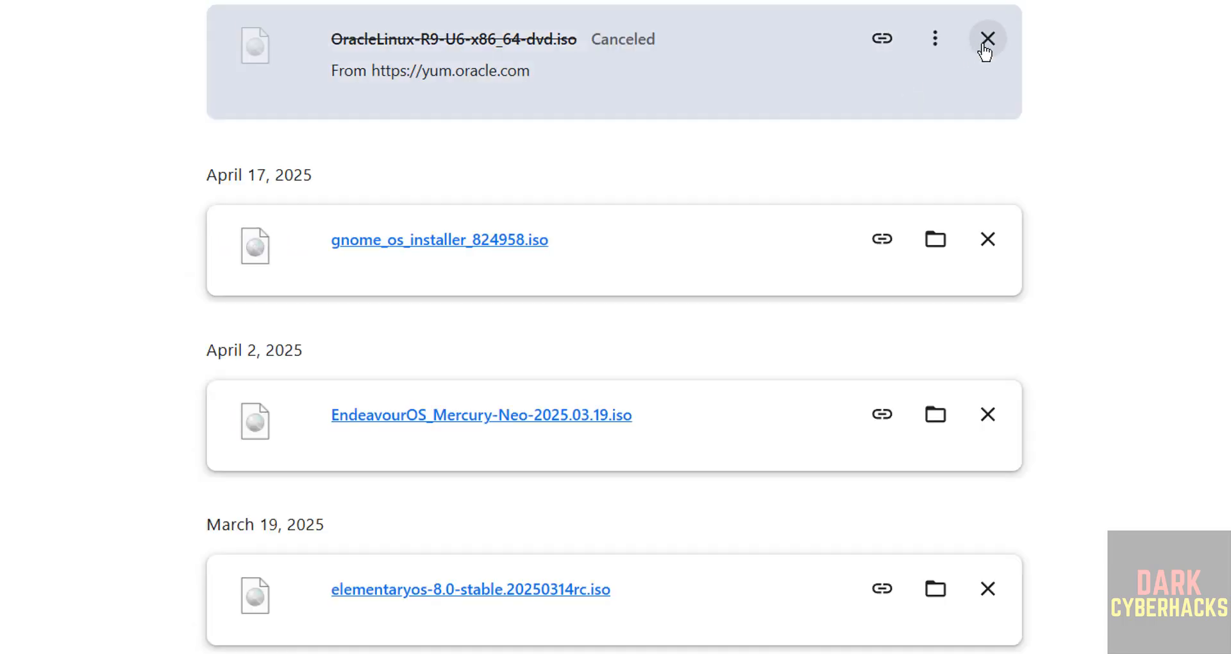
{"action": "left_click", "coordinate": [985, 44]}
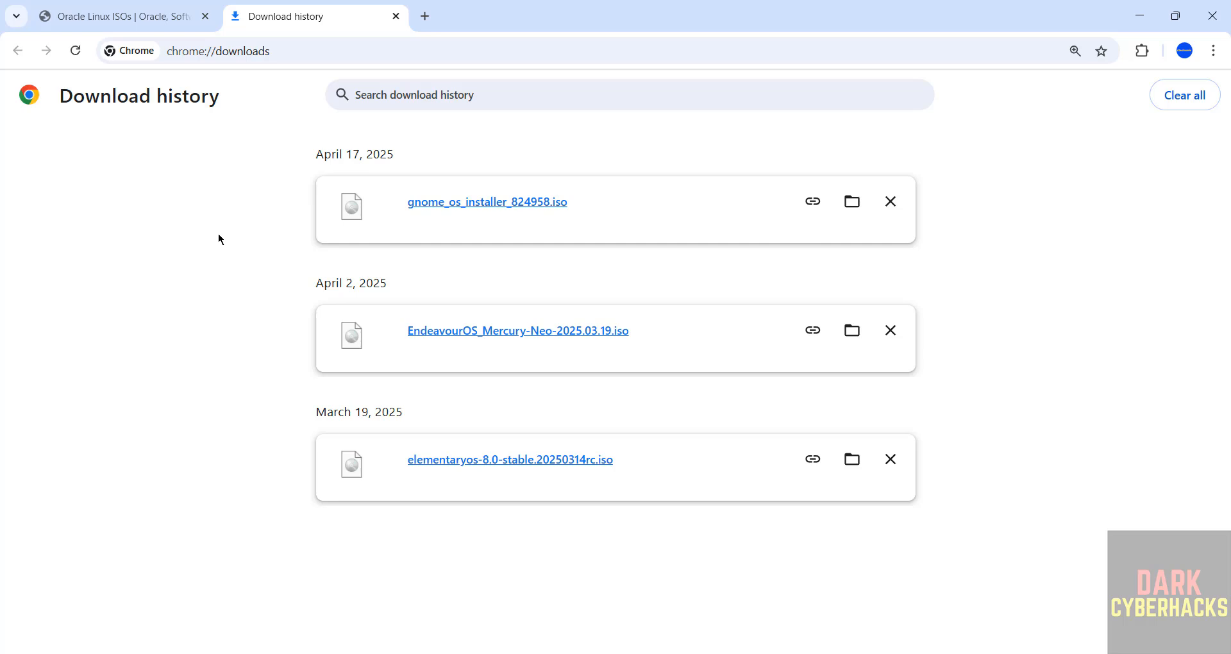
Search the Start menu for 'virtua' and launch Oracle VirtualBox
{"action": "key", "text": "super"}
{"action": "type", "text": "virtua"}
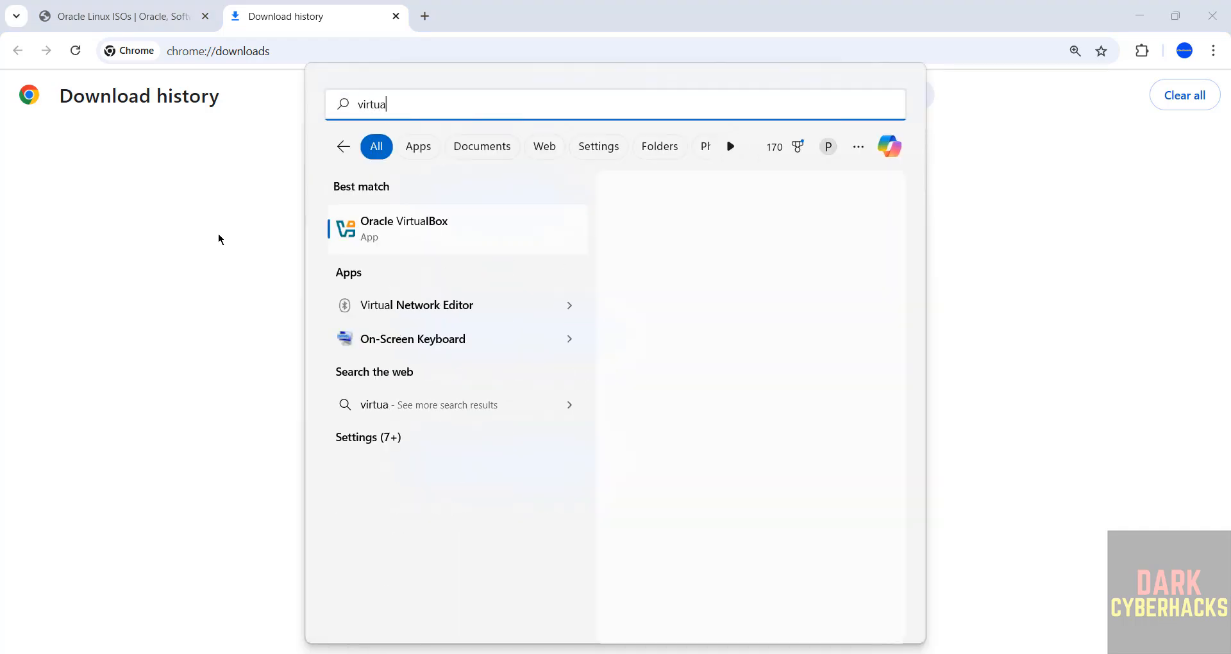
{"action": "left_click", "coordinate": [388, 221]}
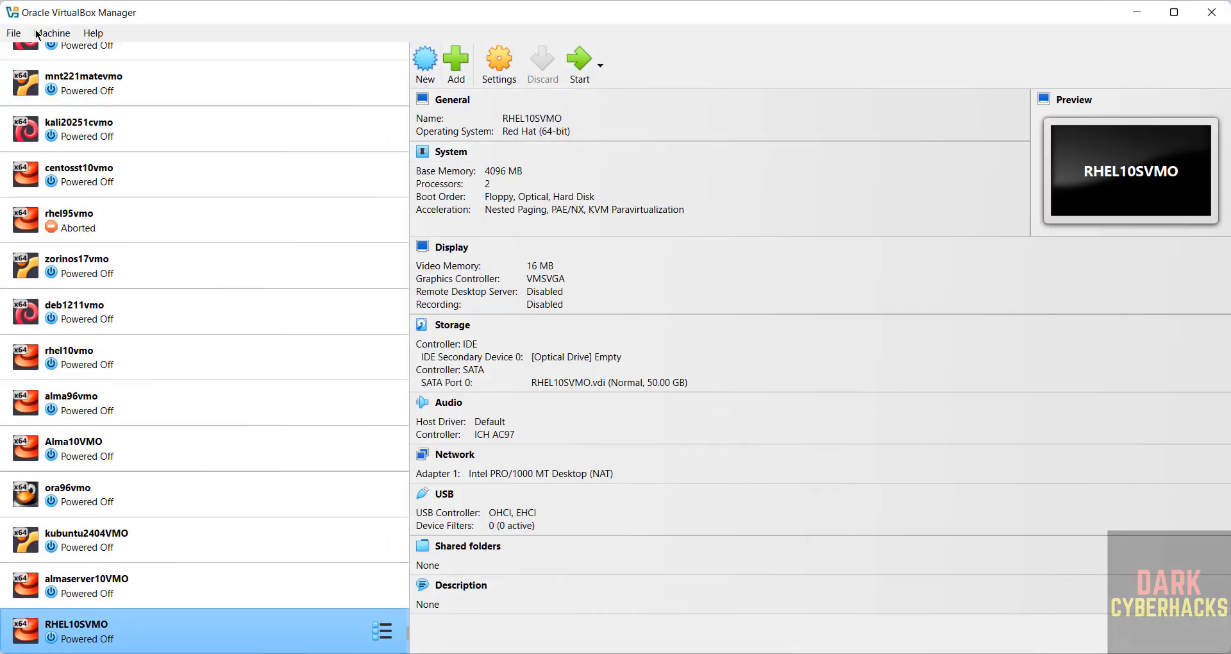
Start a new virtual machine from the Machine menu and name it ORA96VMOS
{"action": "left_click", "coordinate": [51, 34]}
{"action": "left_click", "coordinate": [62, 54]}
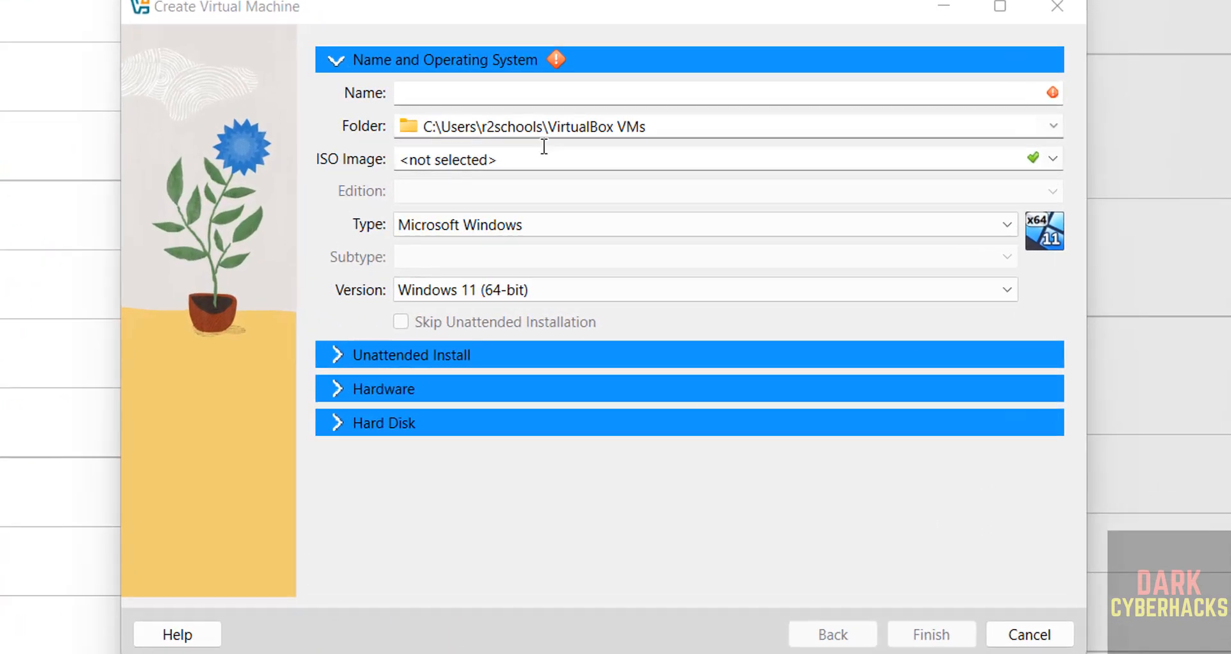
{"action": "left_click", "coordinate": [581, 89]}
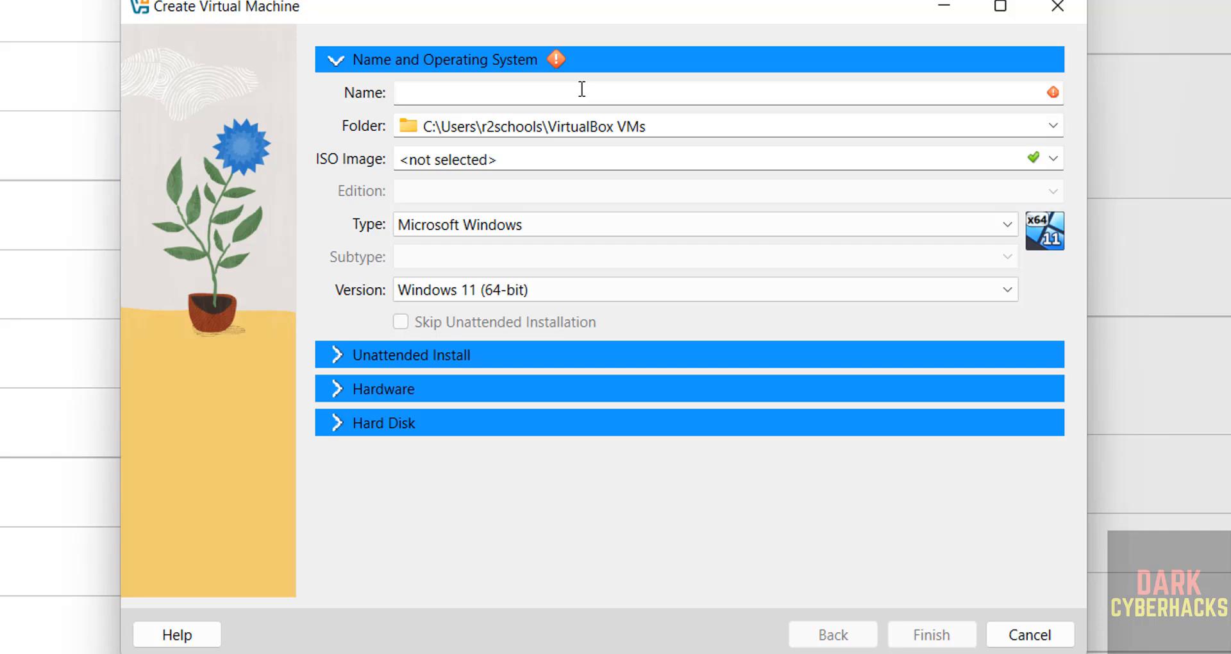
{"action": "type", "text": "ORA9"}
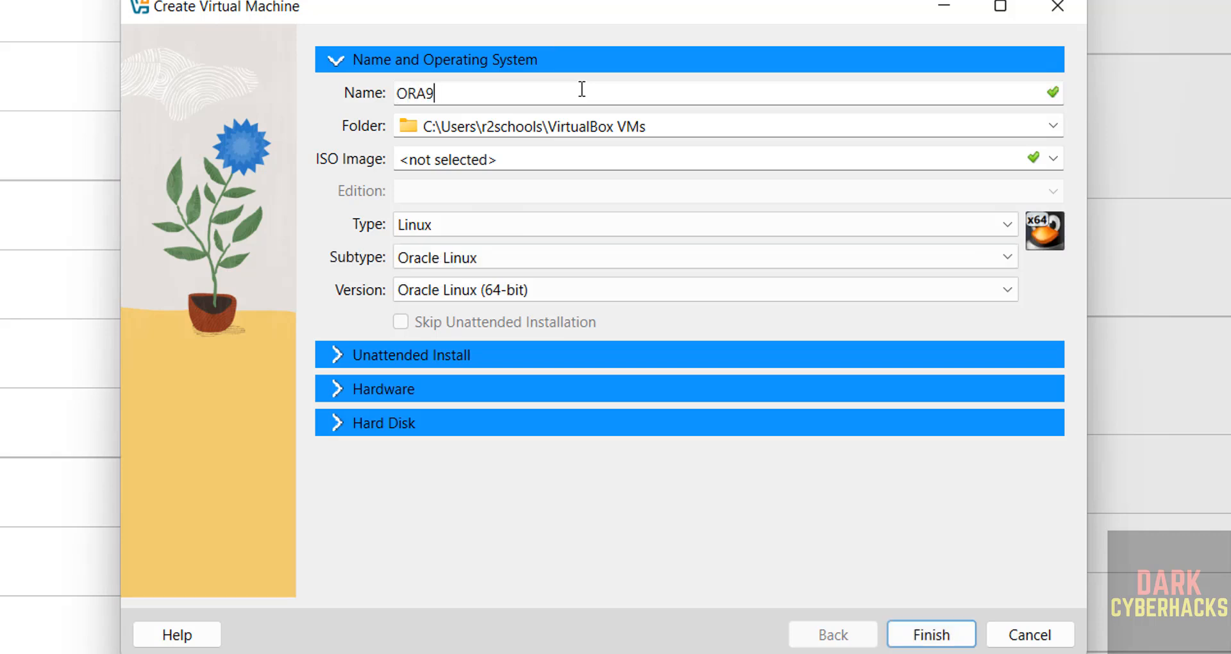
{"action": "type", "text": "6VMOS"}
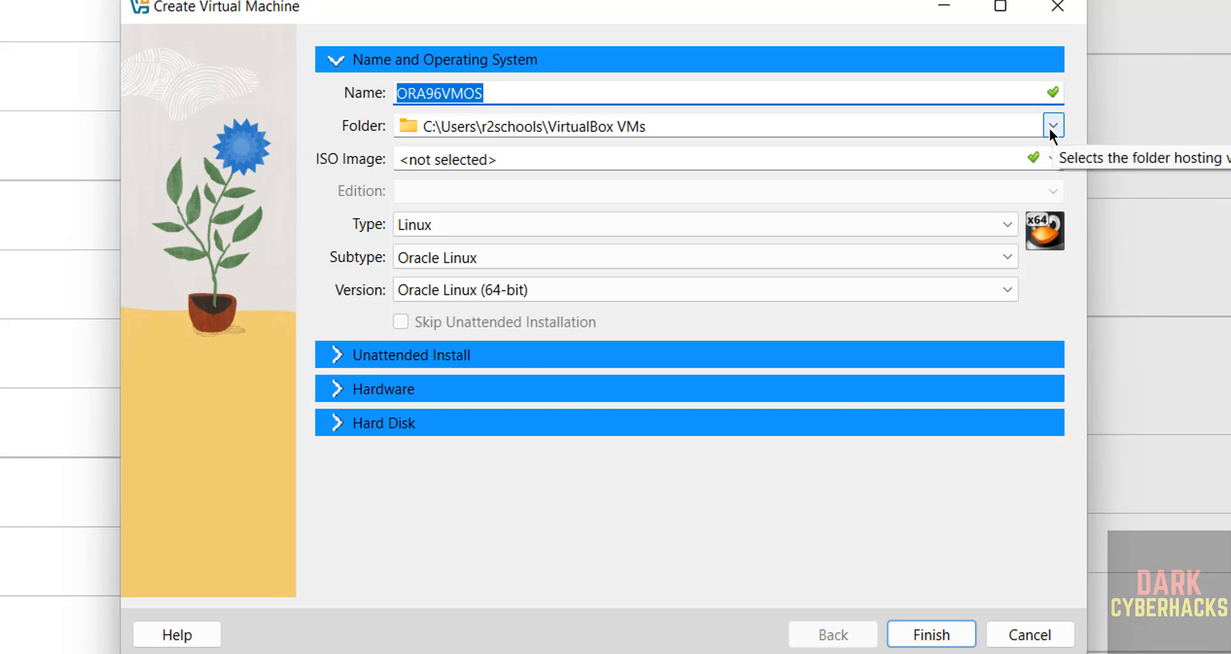
Set the machine folder to a newly created ORA96VMOS folder under E:\VMS
{"action": "left_click", "coordinate": [1052, 127]}
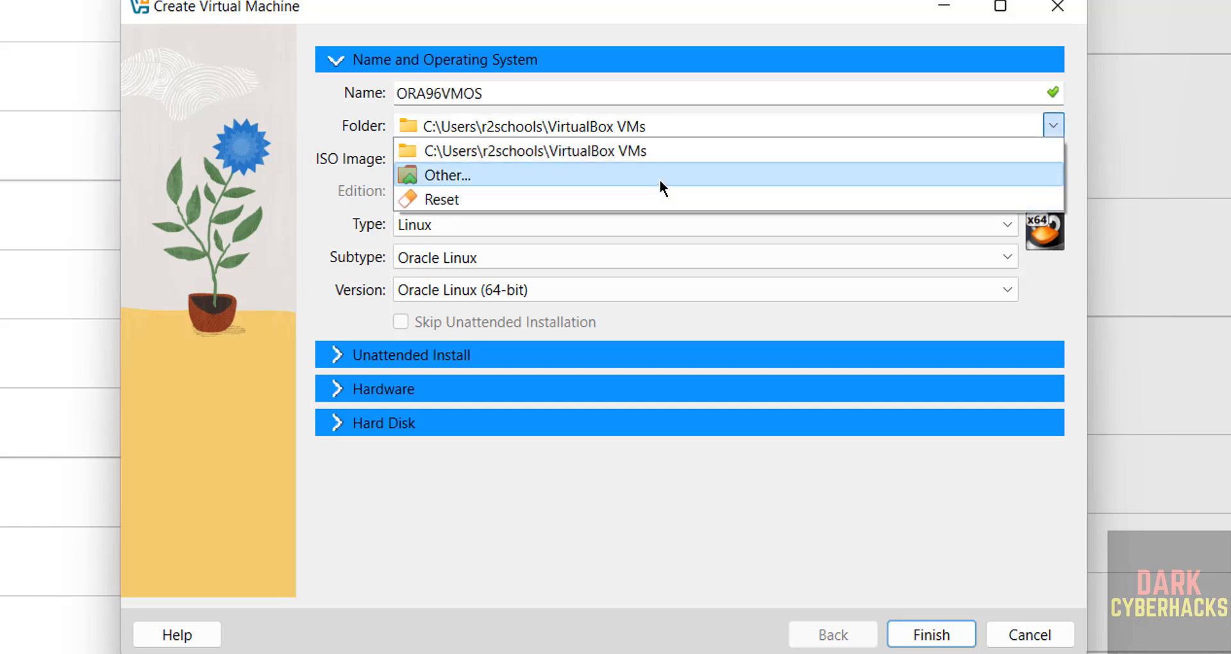
{"action": "left_click", "coordinate": [660, 179]}
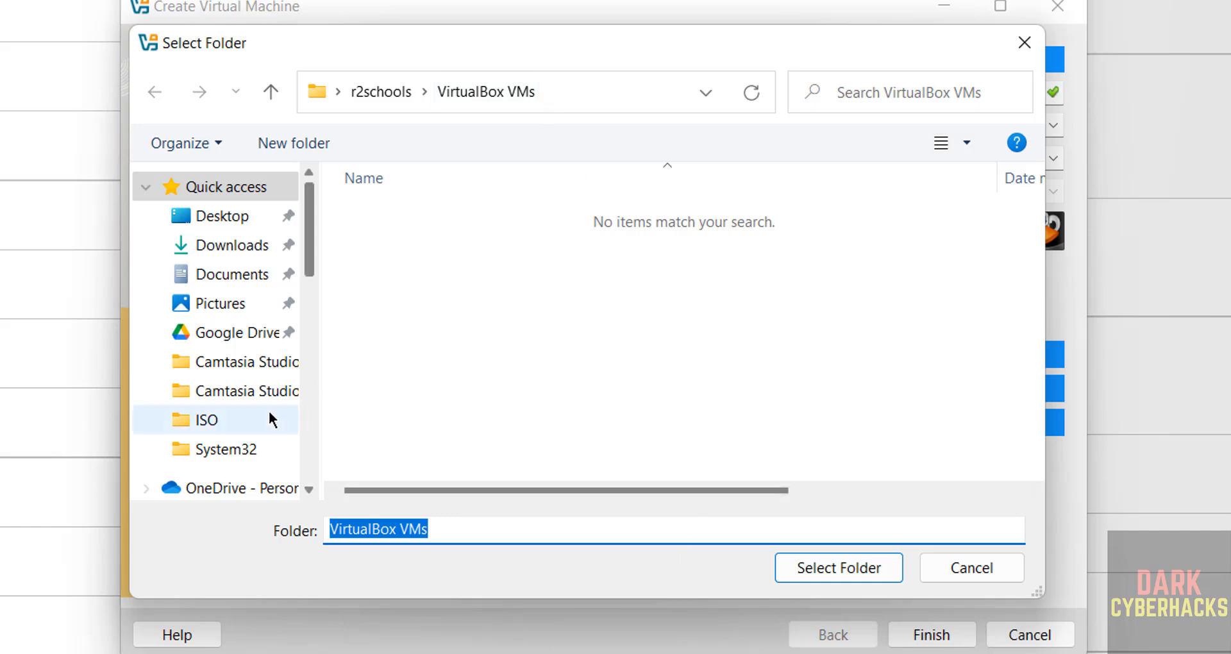
{"action": "scroll", "coordinate": [306, 413], "scroll_direction": "down", "scroll_amount": 10}
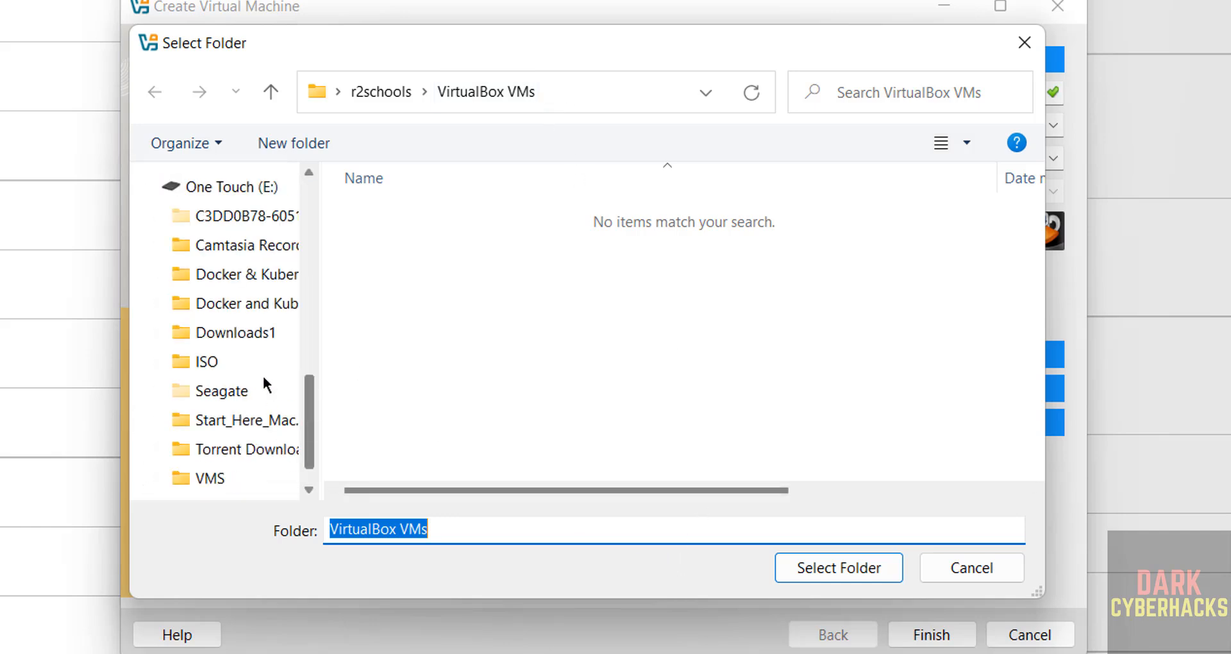
{"action": "left_click", "coordinate": [221, 478]}
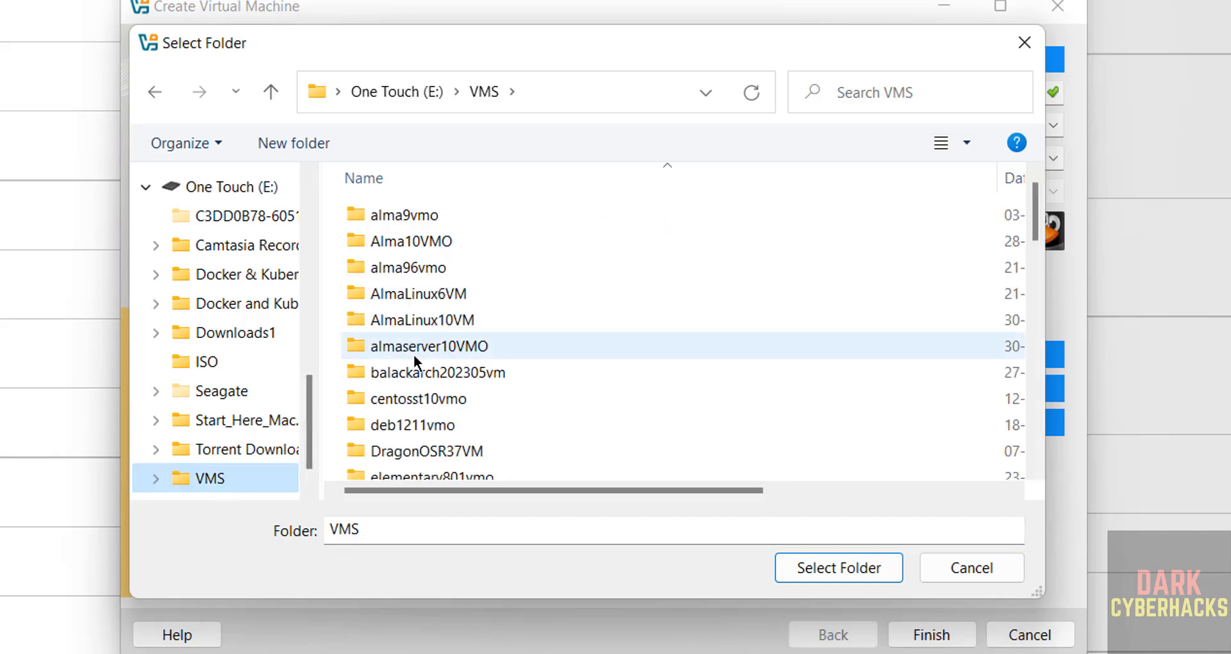
{"action": "left_click", "coordinate": [325, 146]}
{"action": "type", "text": "ORA96VMOS"}
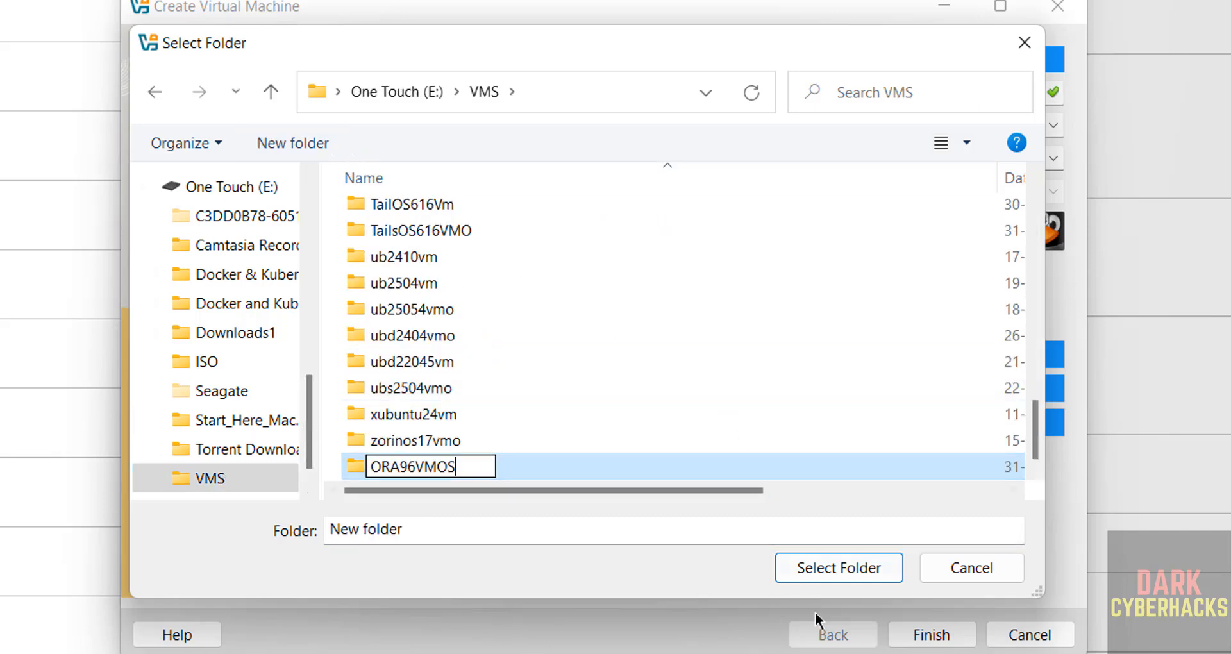
{"action": "left_click", "coordinate": [852, 567]}
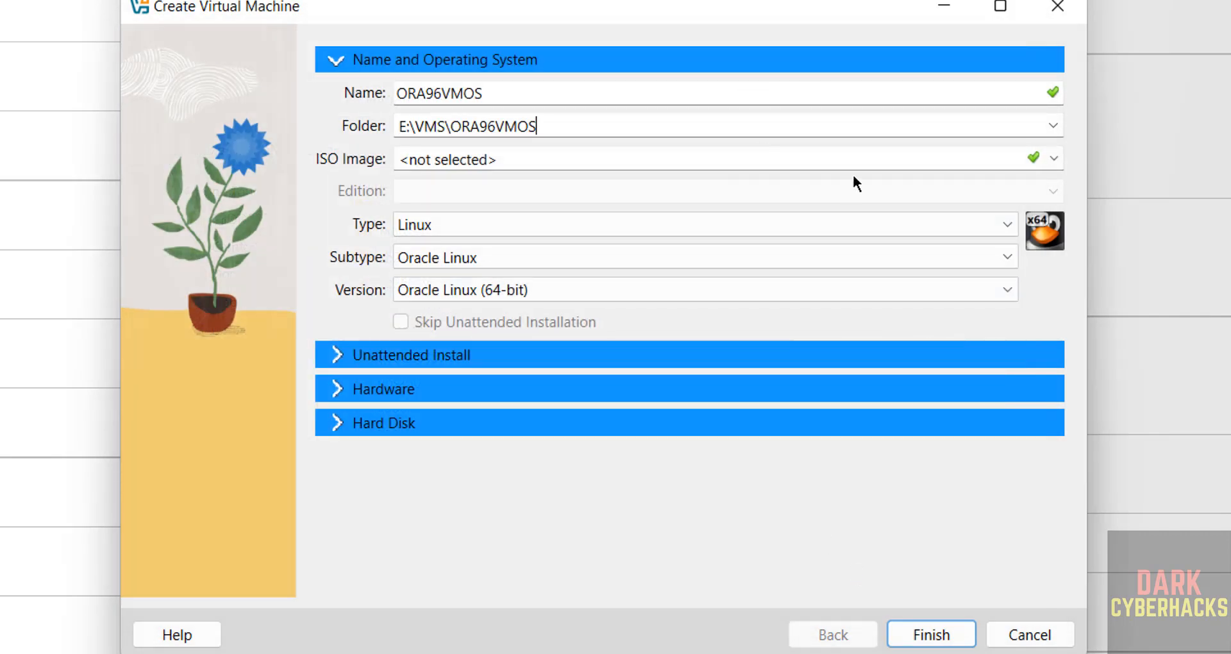
{"action": "left_click", "coordinate": [1053, 157]}
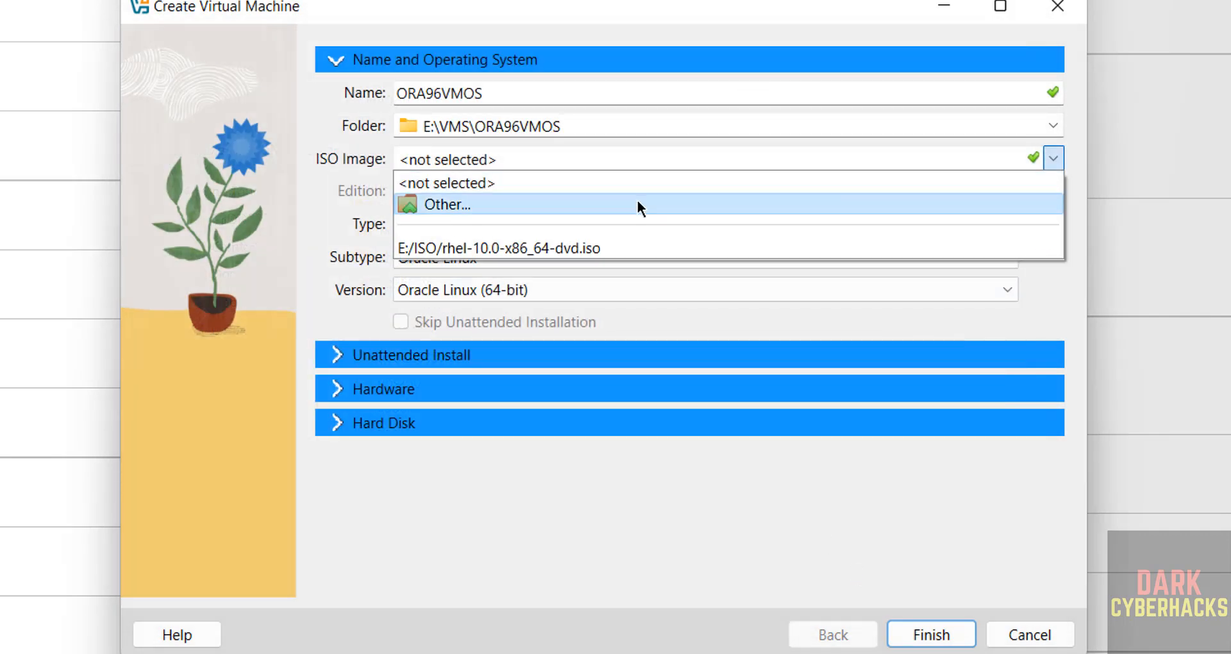
Use E:\ISO\OracleLinux-R9-U6-x86_64-dvd.iso as the install image and skip unattended installation
{"action": "left_click", "coordinate": [637, 203]}
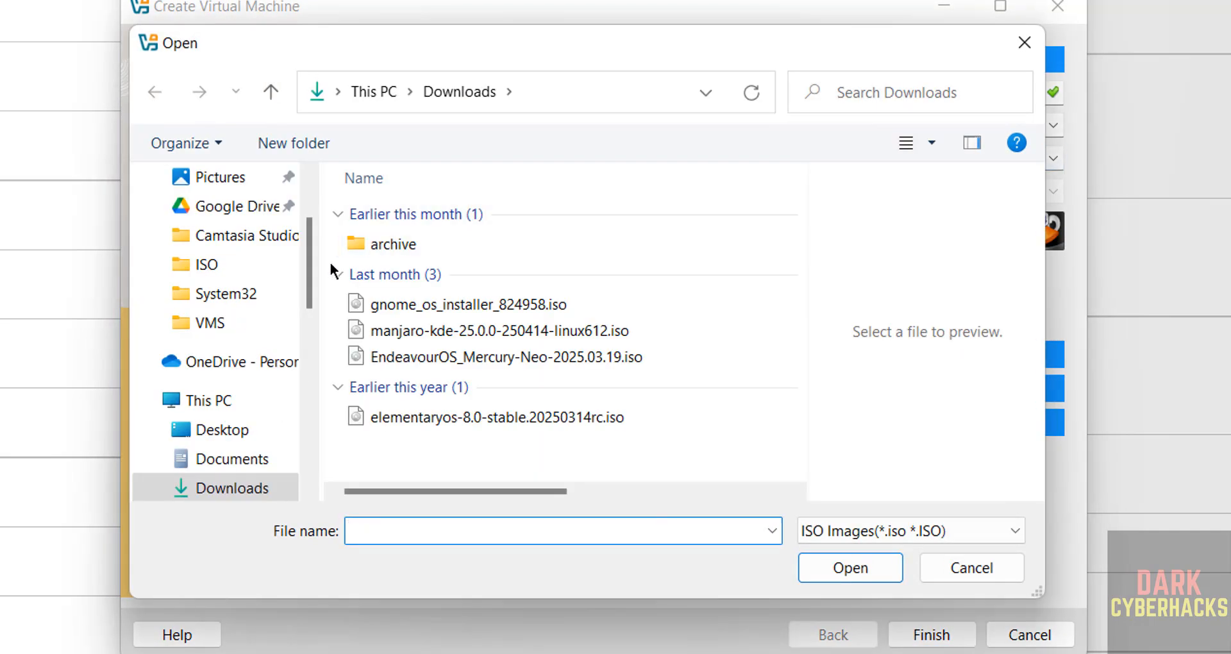
{"action": "left_click", "coordinate": [218, 267]}
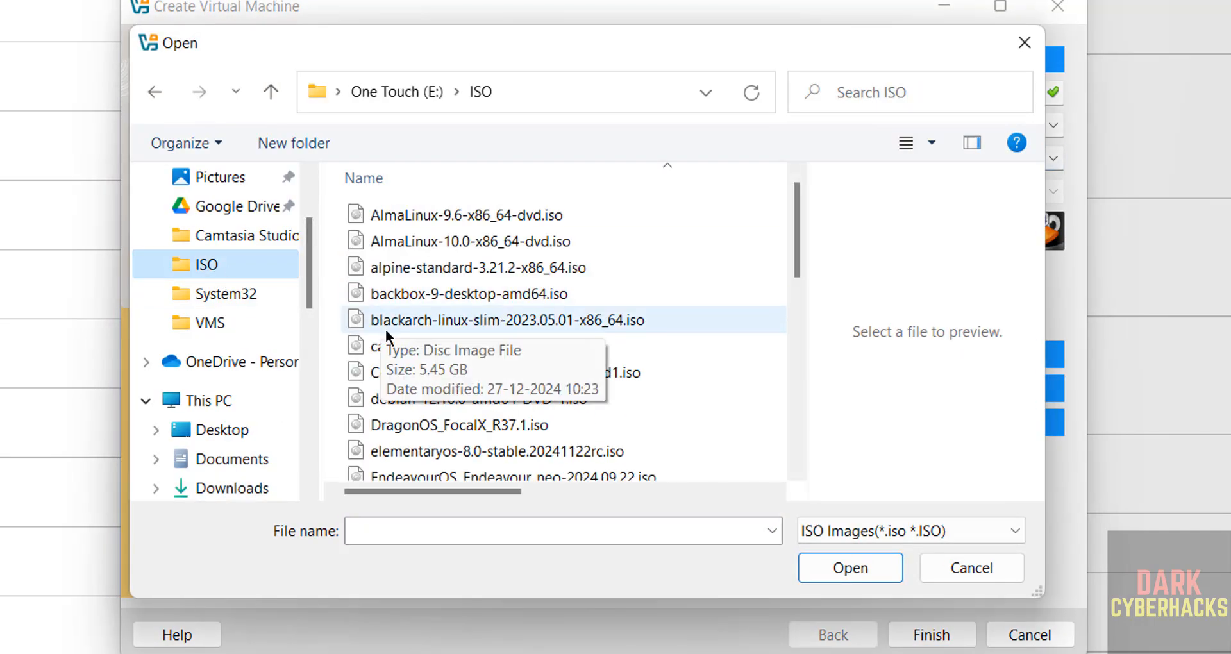
{"action": "key", "text": "o"}
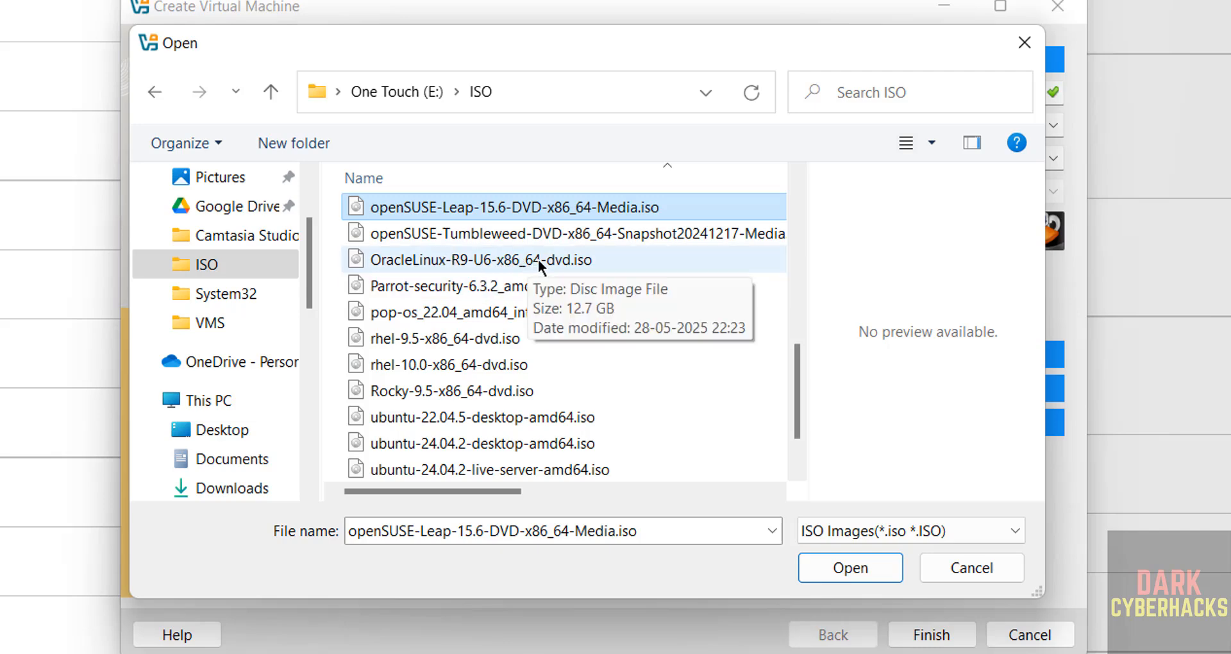
{"action": "left_click", "coordinate": [537, 259]}
{"action": "left_click", "coordinate": [873, 569]}
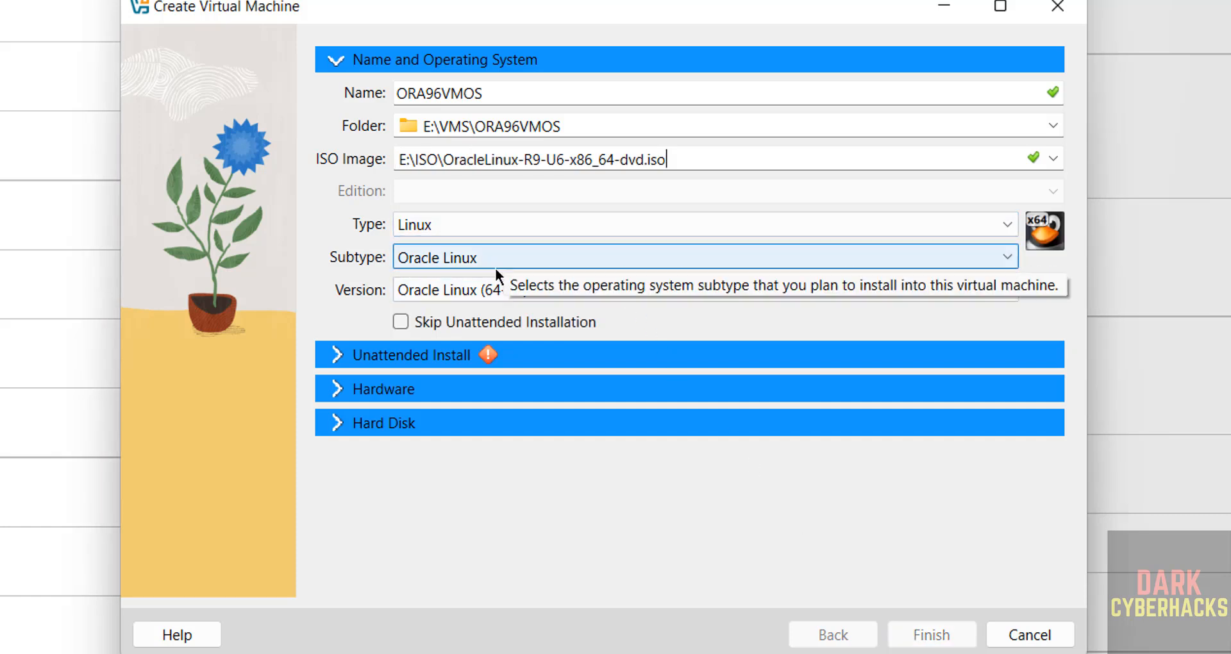
{"action": "left_click", "coordinate": [401, 322]}
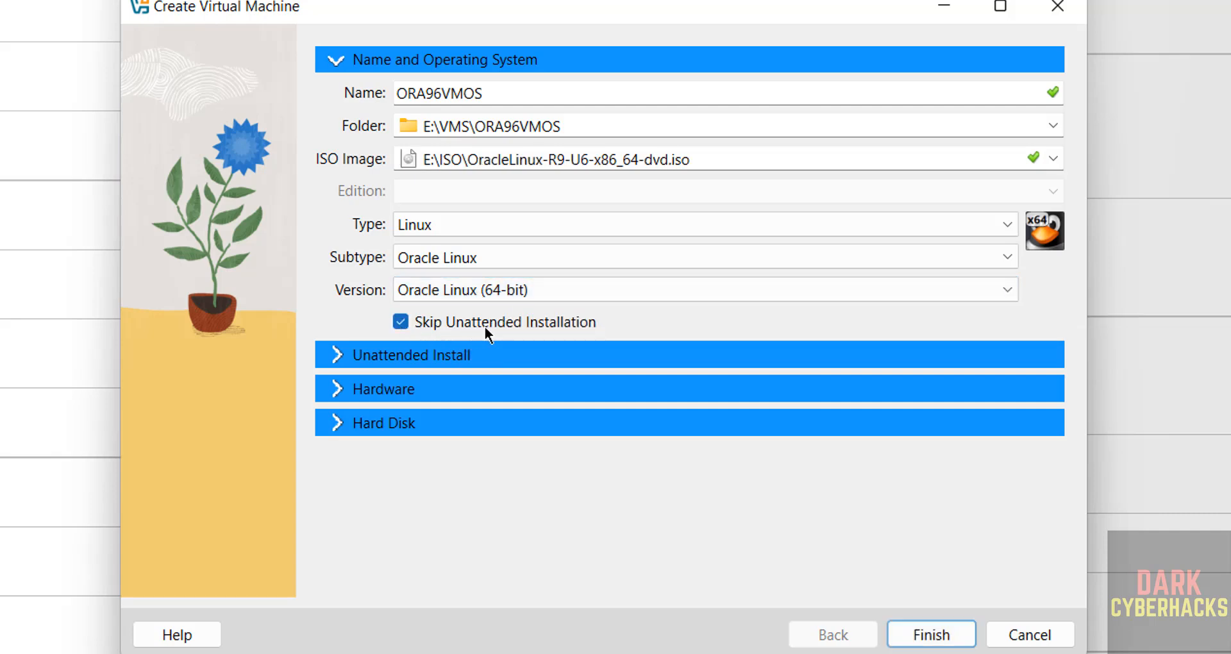
Set the VM's base memory to 4096 MB and processors to 2
{"action": "left_click", "coordinate": [439, 381]}
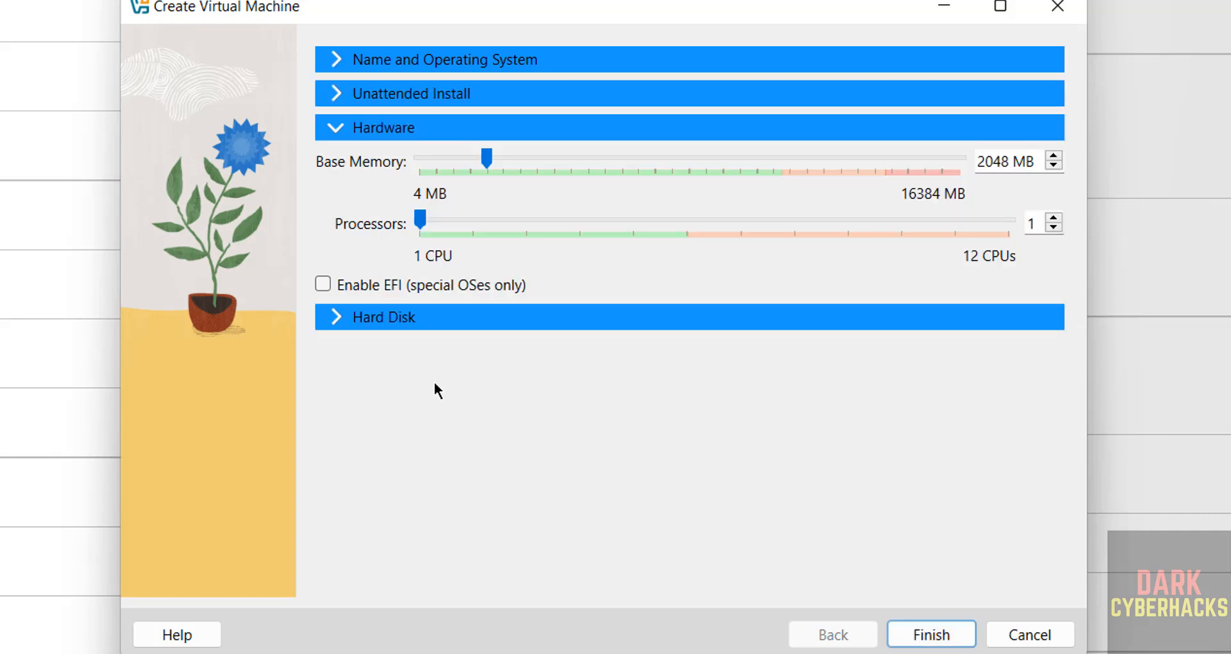
{"action": "double_click", "coordinate": [984, 159]}
{"action": "type", "text": "4096"}
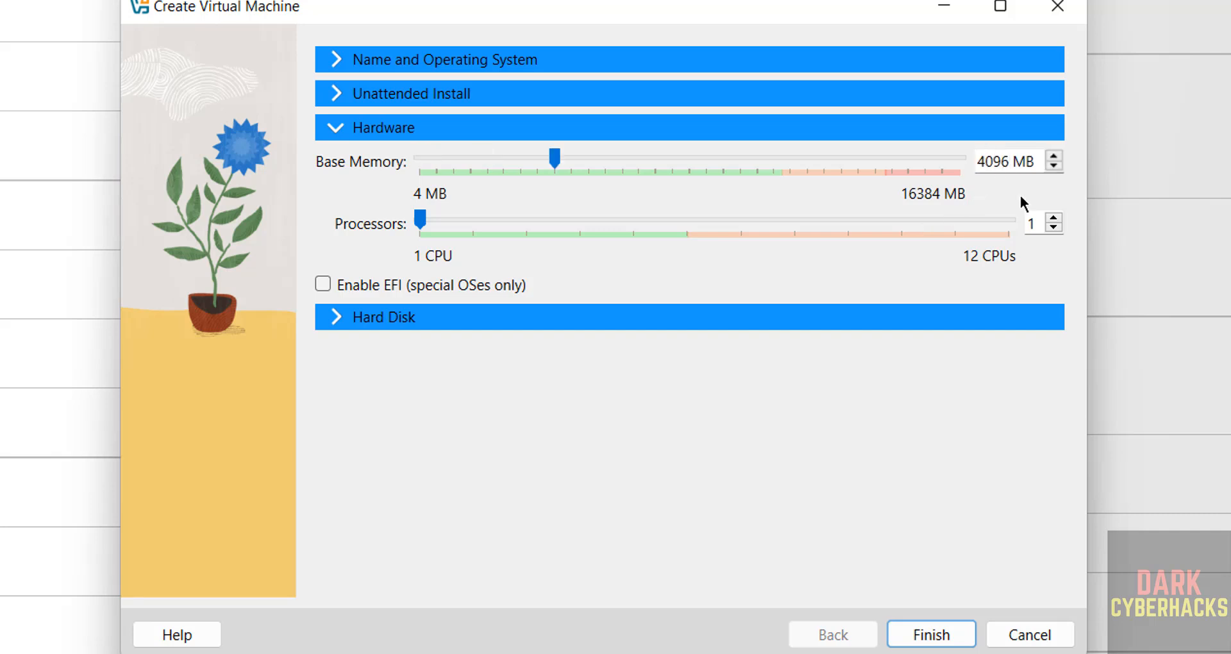
{"action": "double_click", "coordinate": [1035, 224]}
{"action": "type", "text": "2"}
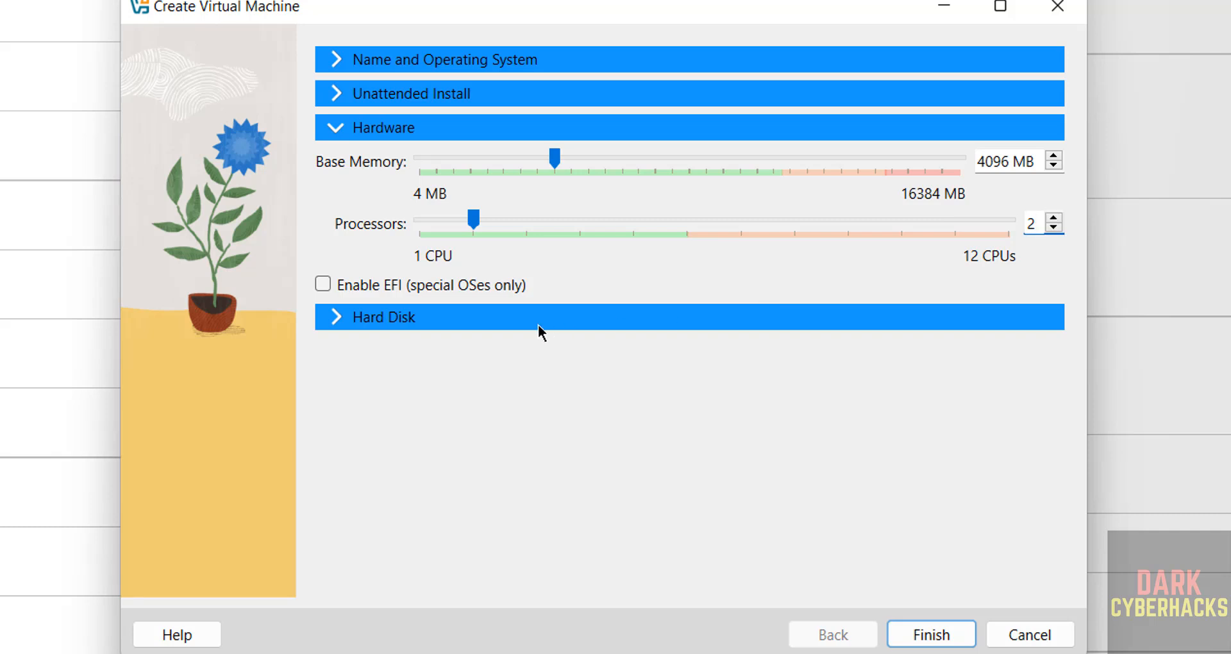
Set the virtual hard disk size to 50 GB
{"action": "left_click", "coordinate": [537, 324]}
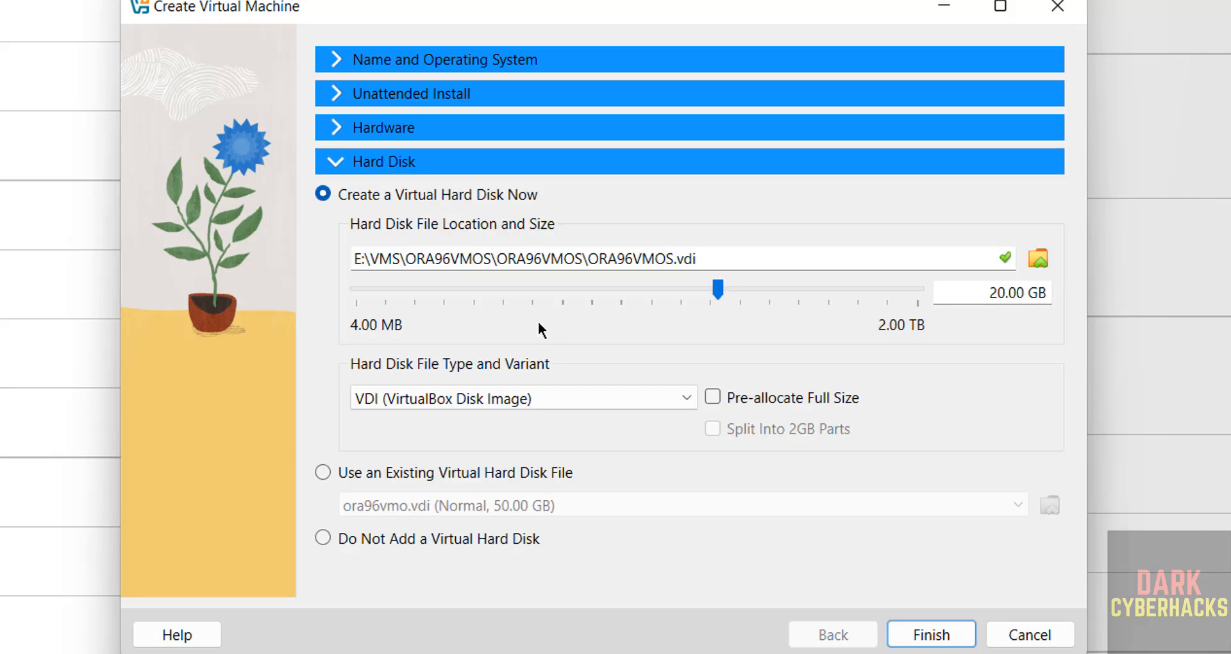
{"action": "triple_click", "coordinate": [991, 292]}
{"action": "key", "text": "BackSpace"}
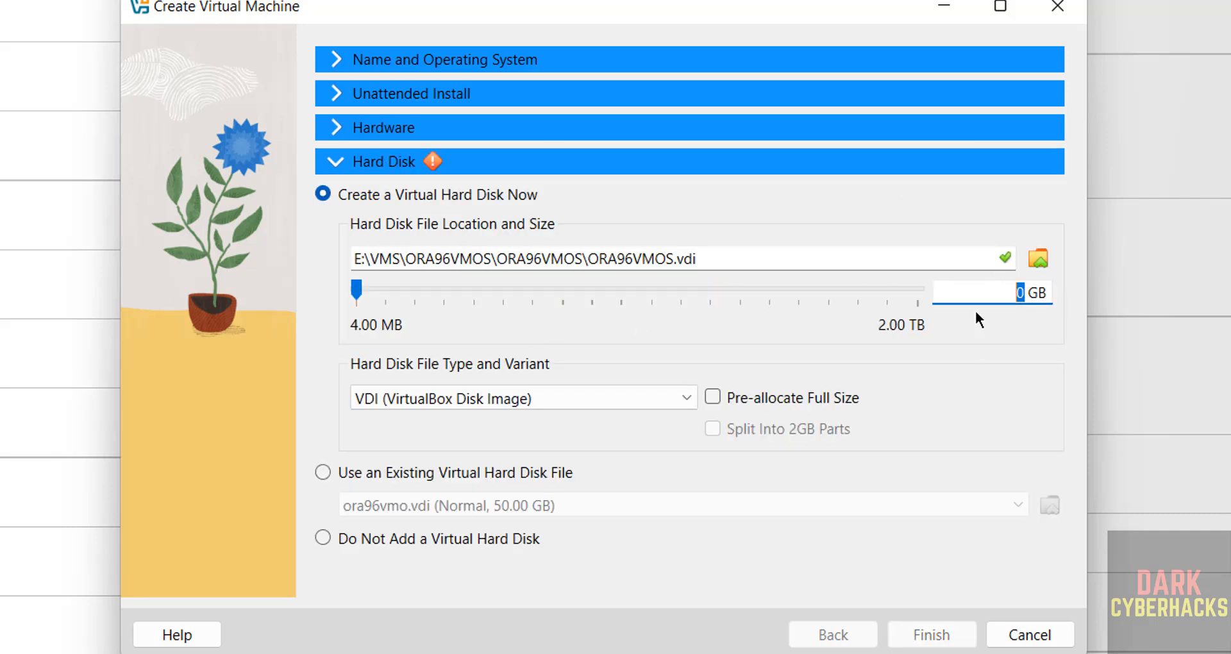
{"action": "type", "text": "50"}
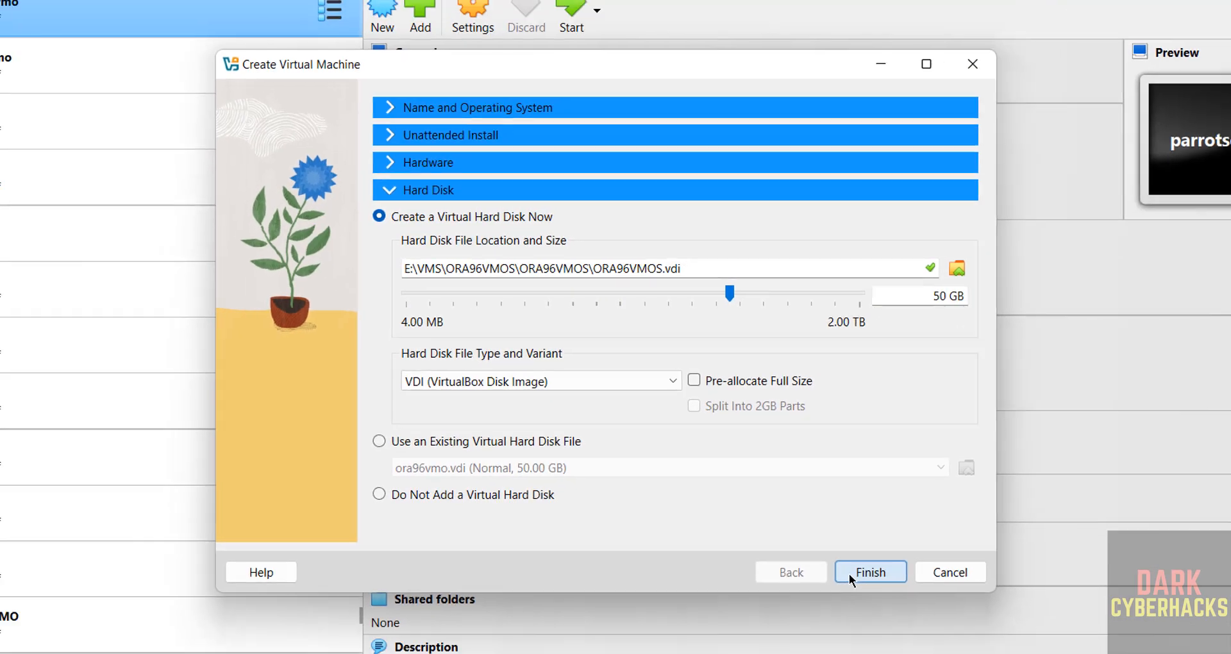
Finish creating ORA96VMOS and open its Settings window
{"action": "left_click", "coordinate": [848, 573]}
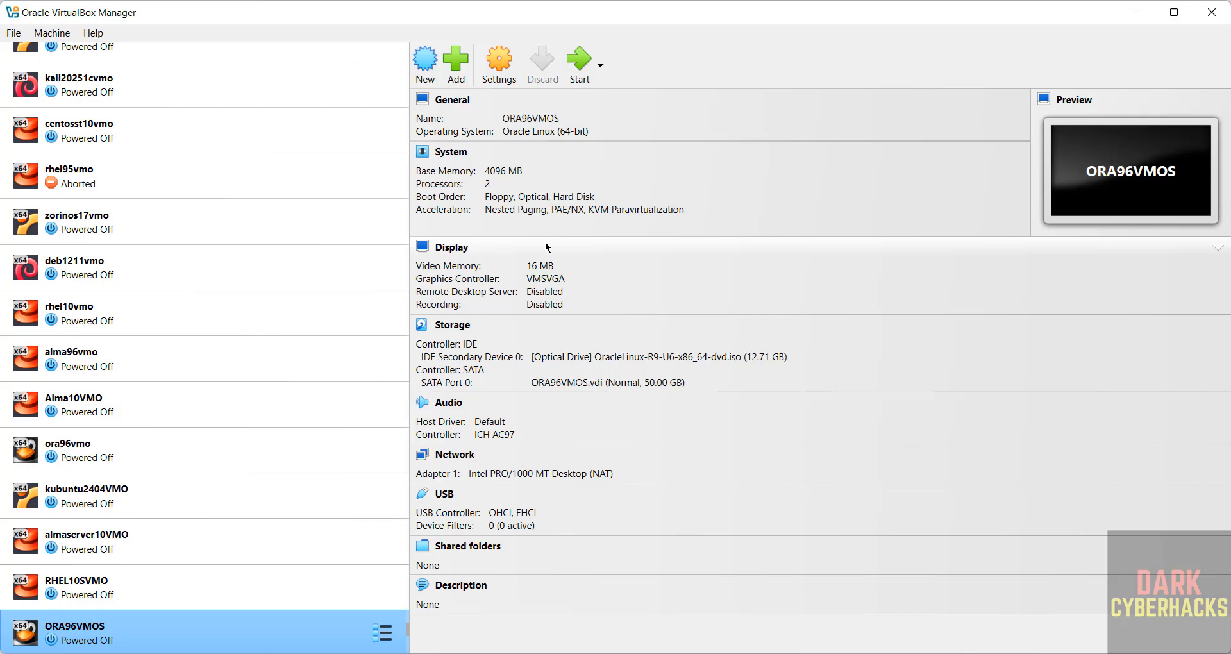
{"action": "right_click", "coordinate": [270, 621]}
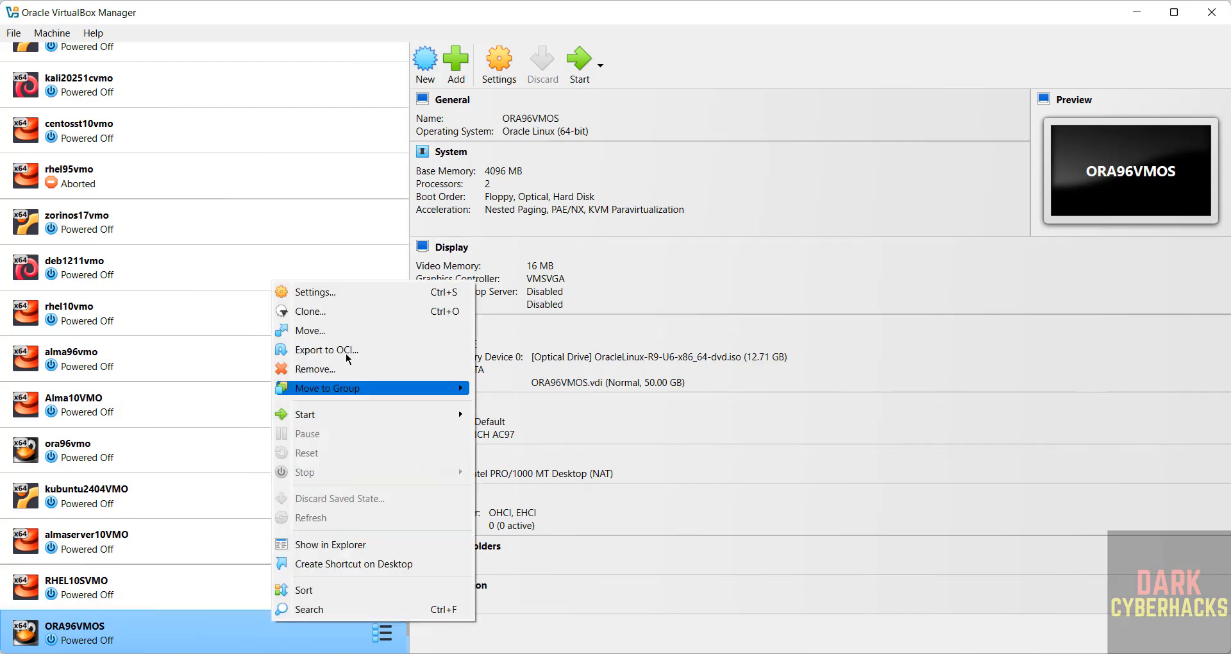
{"action": "left_click", "coordinate": [65, 37]}
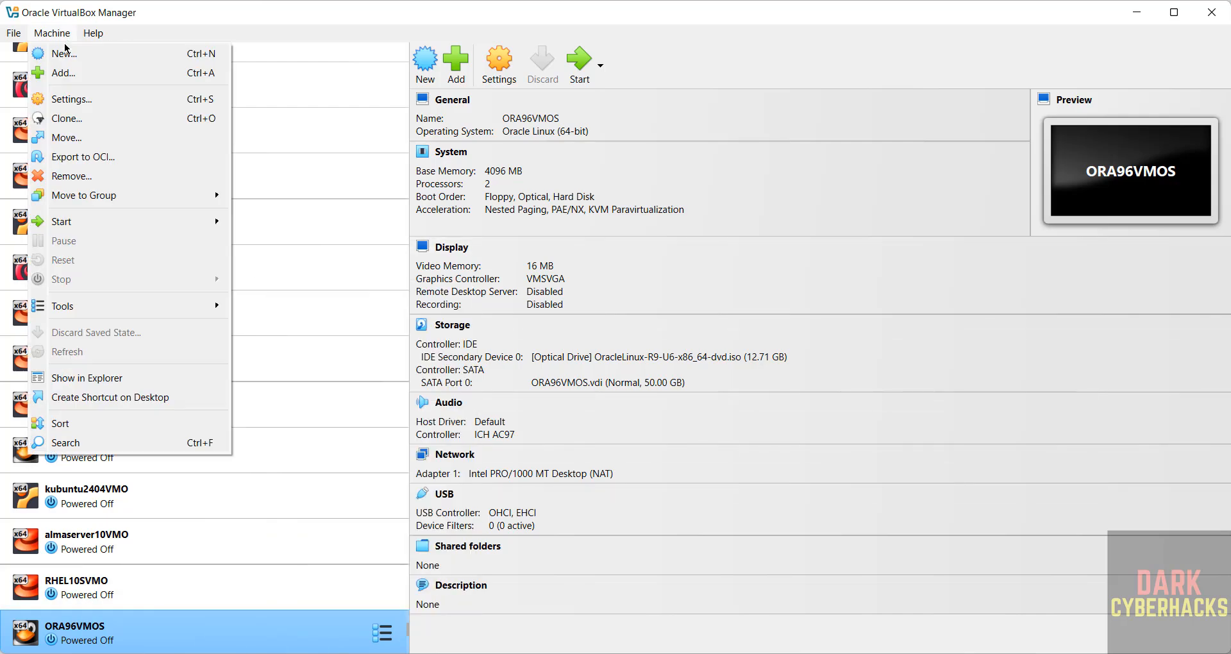
{"action": "left_click", "coordinate": [669, 72]}
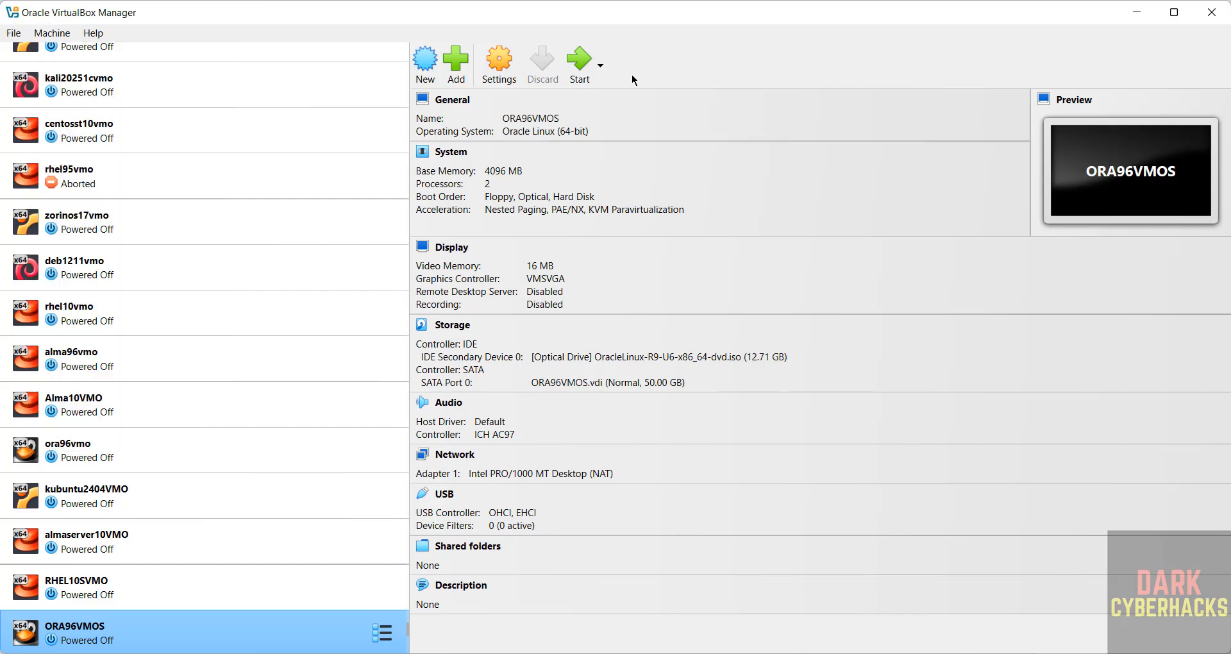
{"action": "left_click", "coordinate": [504, 59]}
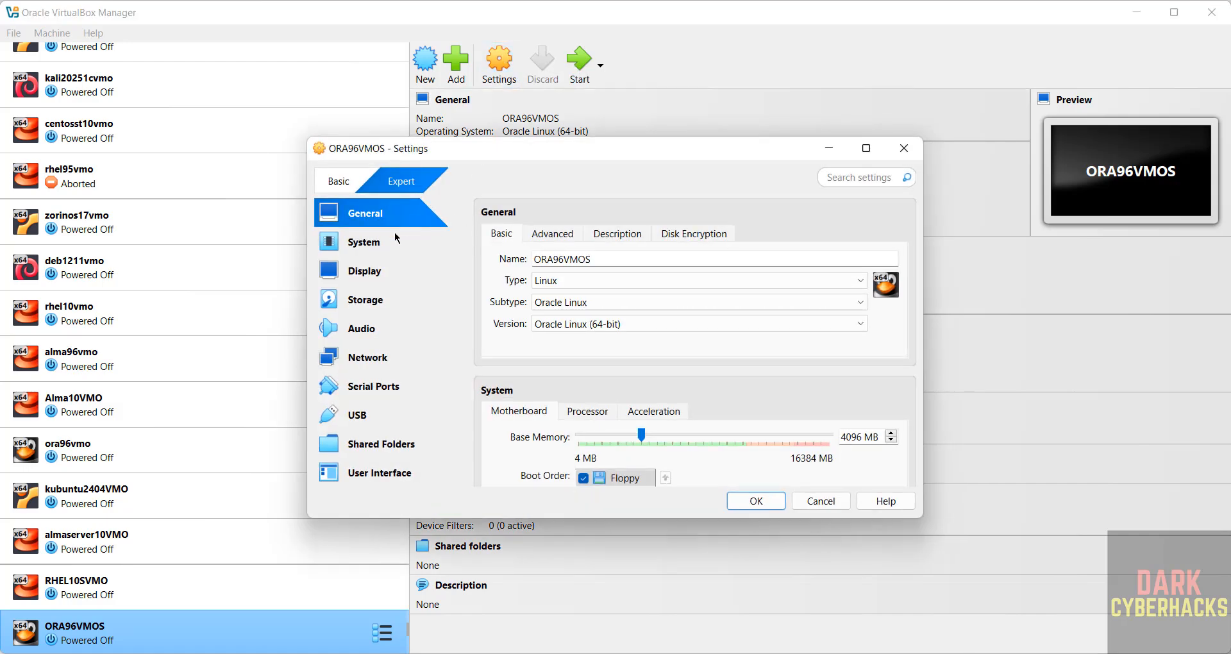
Set ORA96VMOS's pointing device to USB Tablet, save, and start the VM
{"action": "left_click", "coordinate": [396, 238]}
{"action": "left_click", "coordinate": [608, 413]}
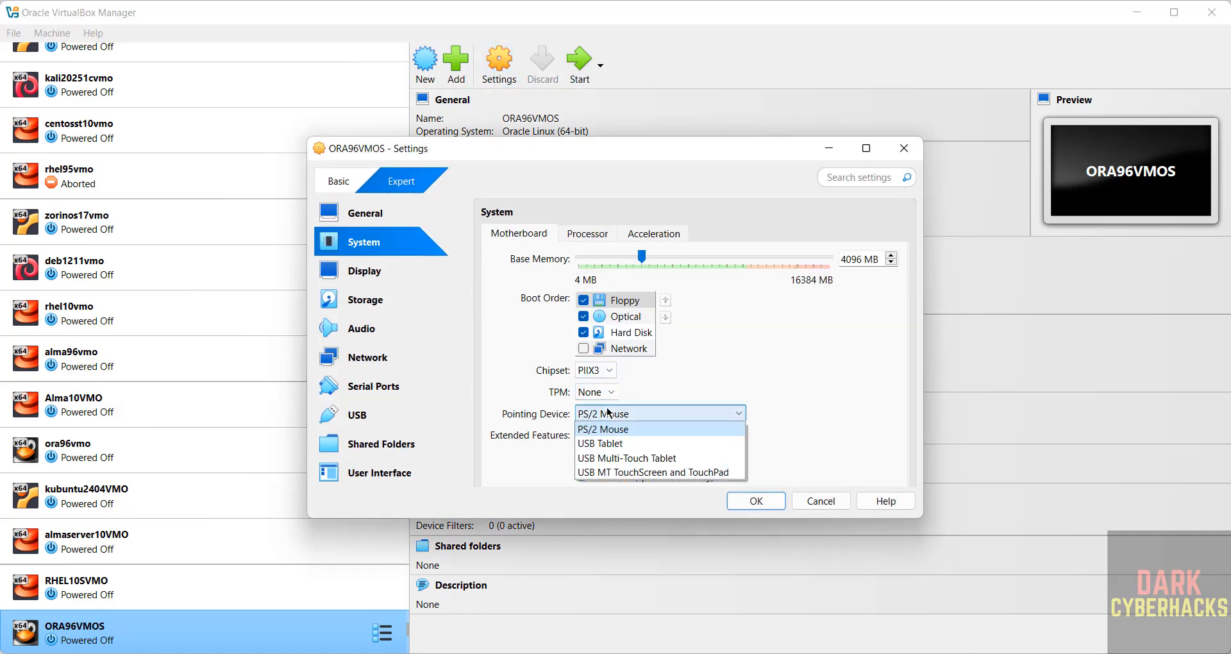
{"action": "left_click", "coordinate": [619, 443]}
{"action": "left_click", "coordinate": [754, 502]}
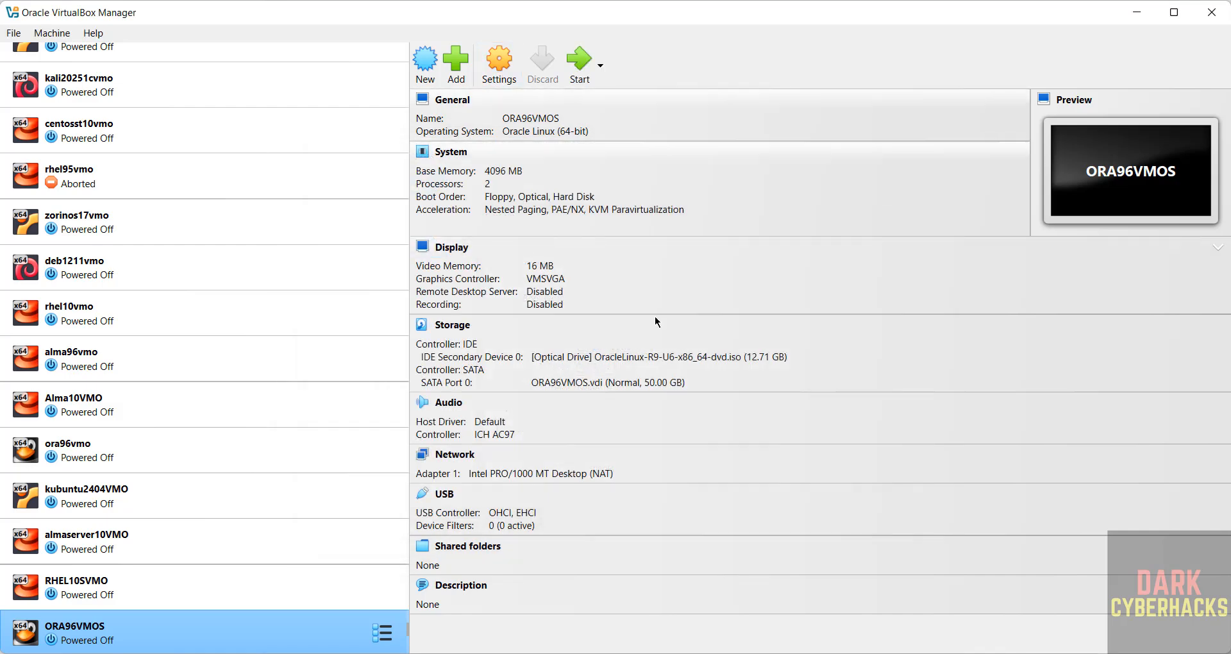
{"action": "left_click", "coordinate": [580, 61]}
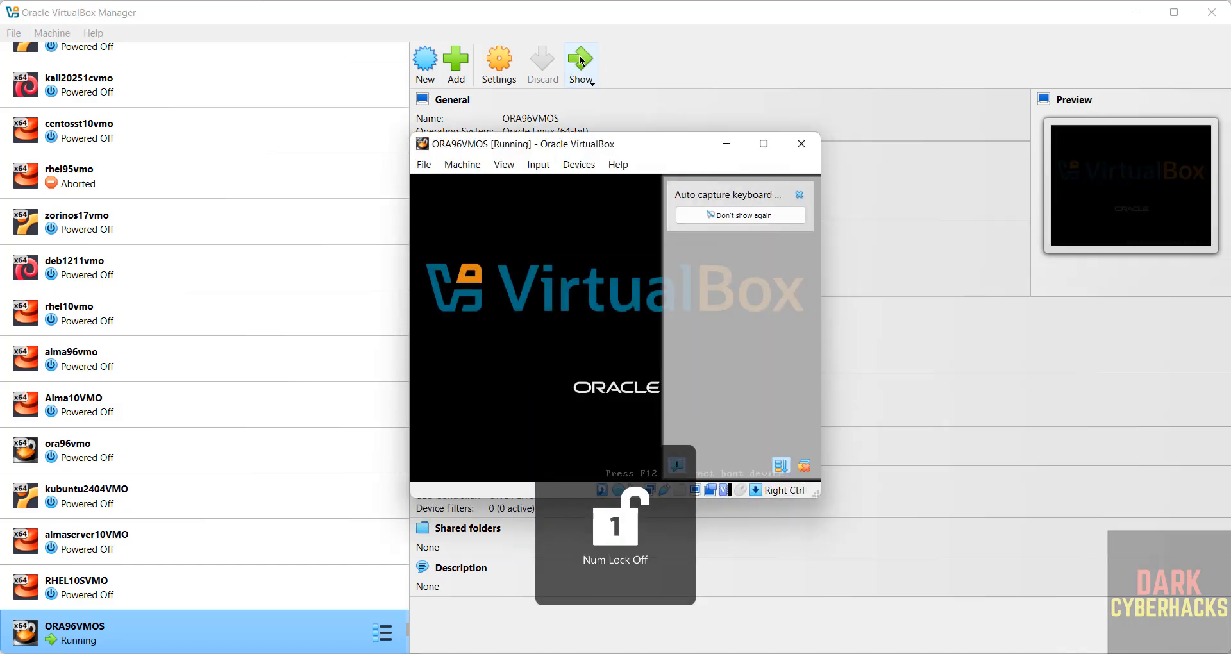
Maximize the VM window and boot the 'Install Oracle Linux 9.6.0' menu entry
{"action": "left_click", "coordinate": [764, 147]}
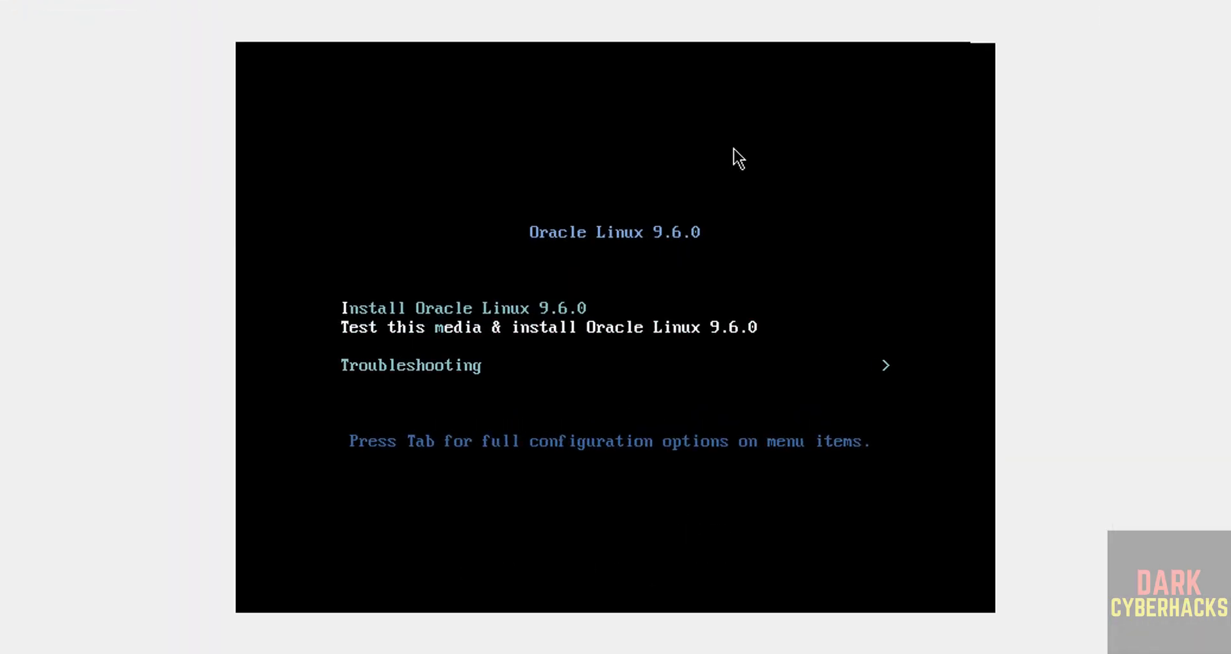
{"action": "key", "text": "Up"}
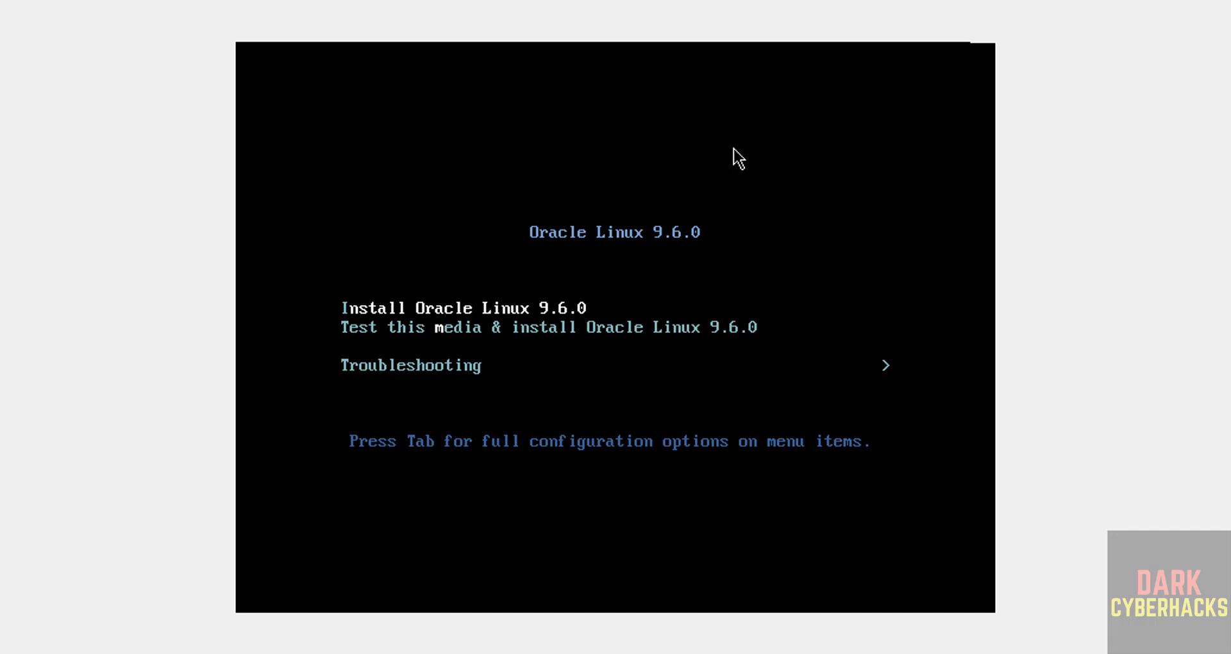
{"action": "key", "text": "Return"}
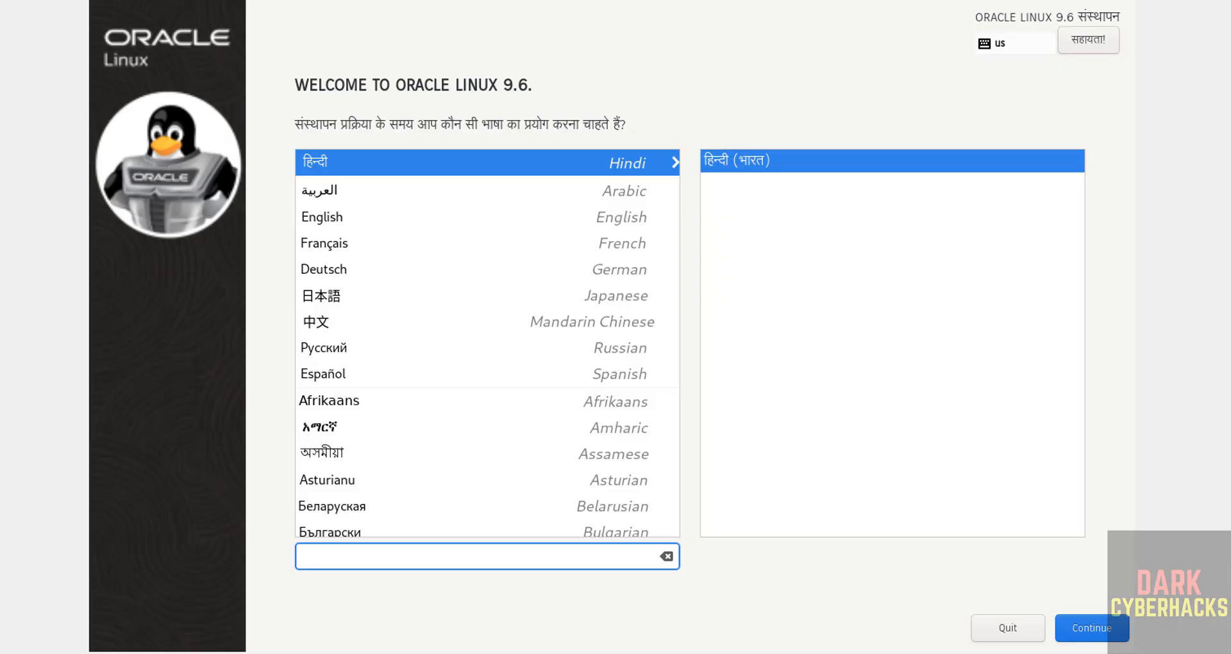
Select English as the Oracle Linux installer language
{"action": "left_click", "coordinate": [401, 217]}
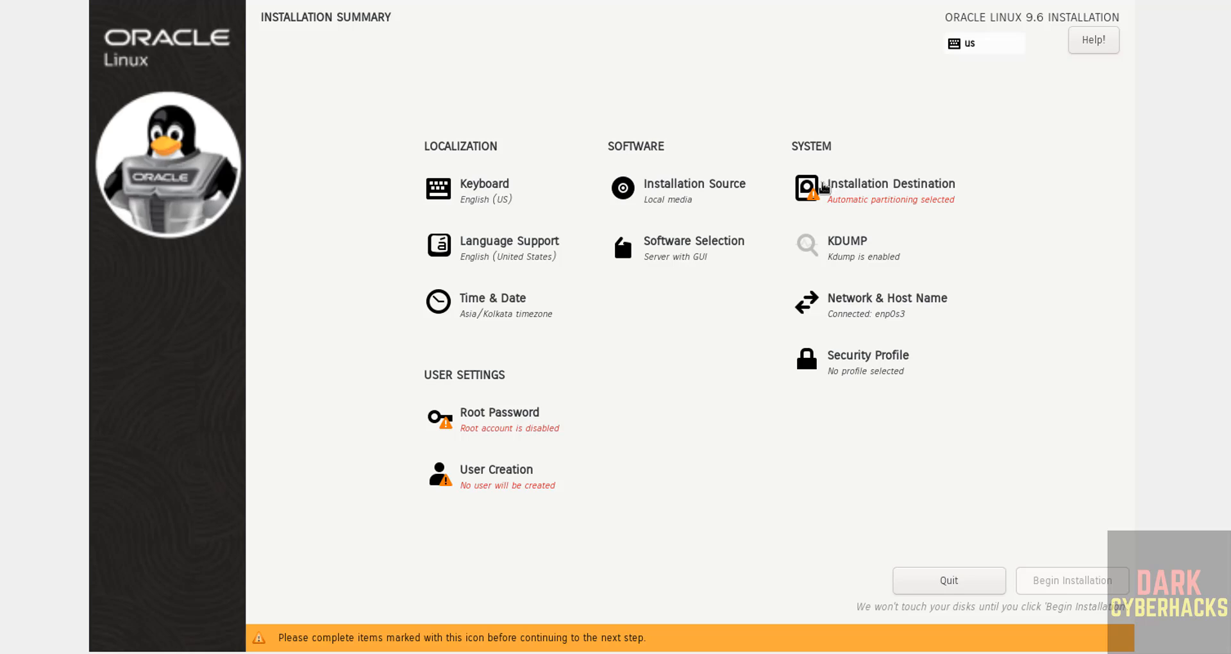
Accept the automatic disk selection, then set a root password with root SSH password login allowed
{"action": "left_click", "coordinate": [823, 188]}
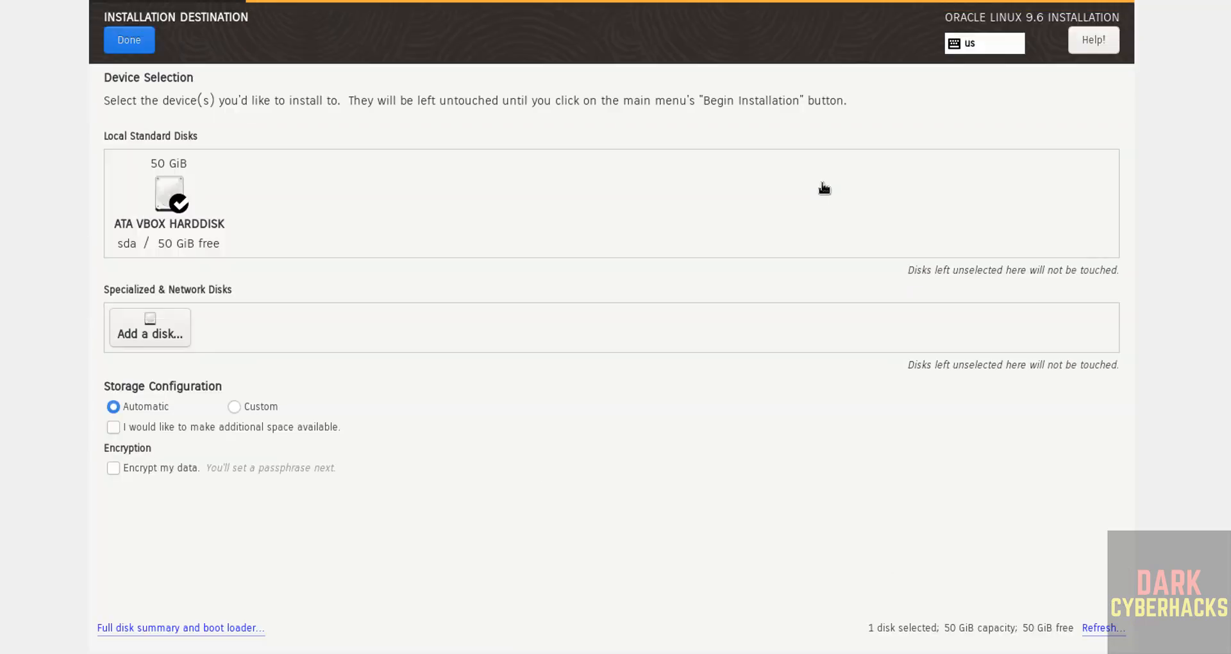
{"action": "left_click", "coordinate": [141, 39]}
{"action": "left_click", "coordinate": [525, 430]}
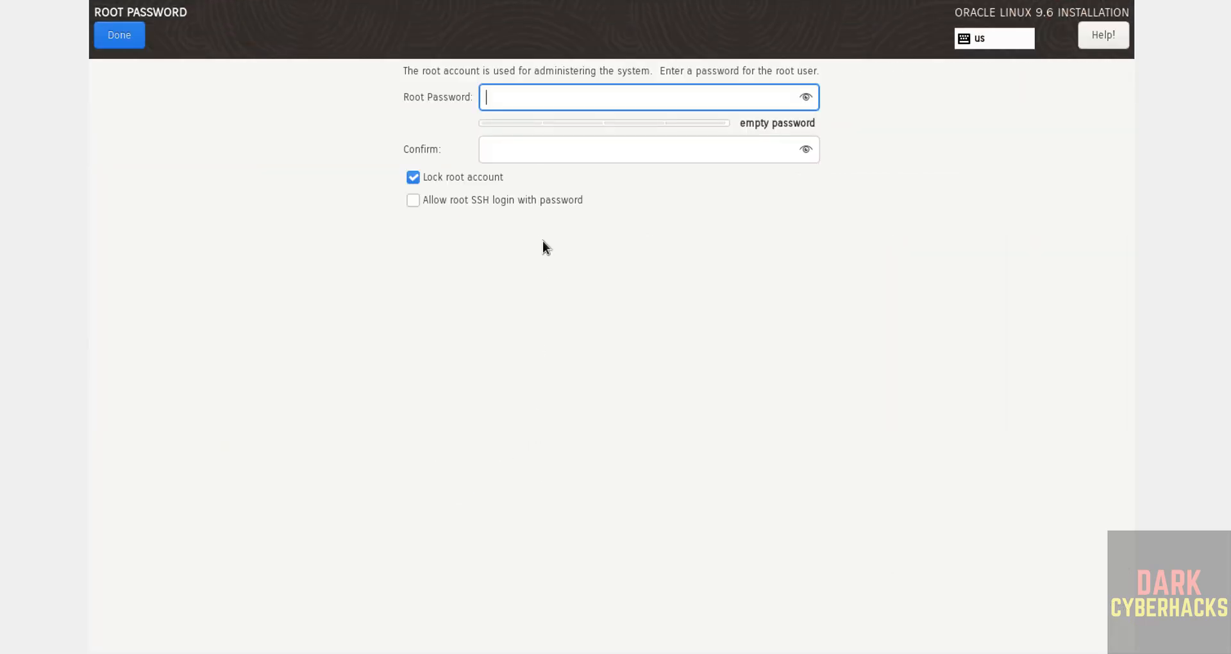
{"action": "type", "text": "•••••"}
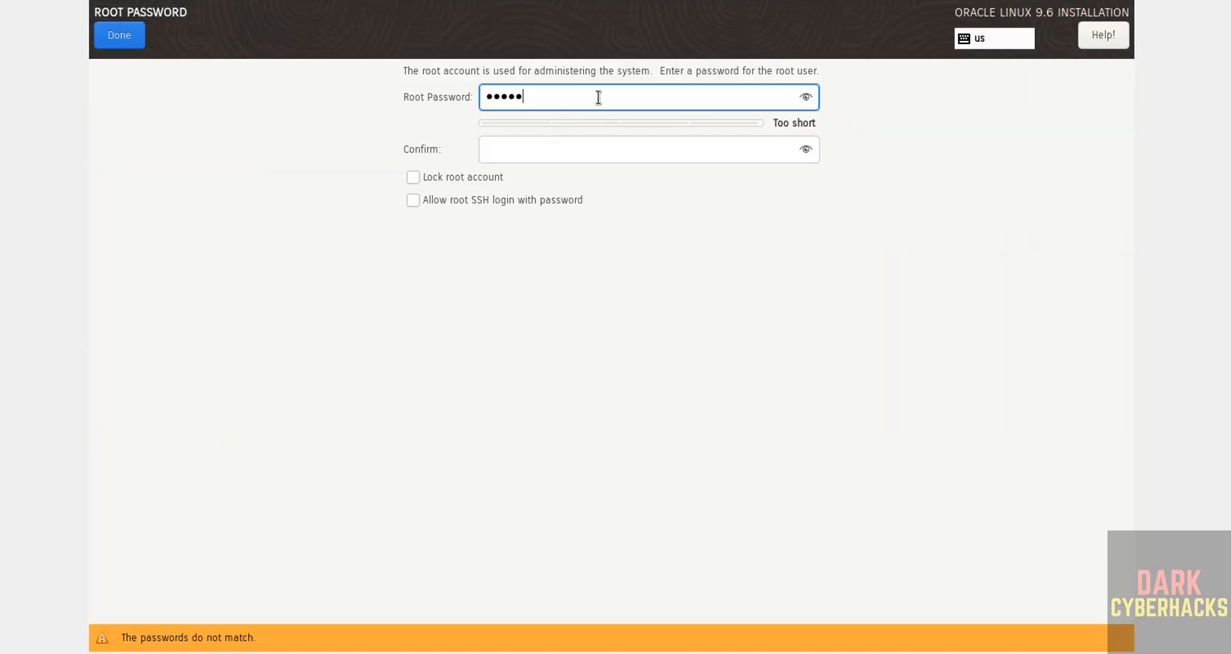
{"action": "key", "text": "BackSpace"}
{"action": "key", "text": "BackSpace"}
{"action": "key", "text": "BackSpace"}
{"action": "key", "text": "BackSpace"}
{"action": "key", "text": "BackSpace"}
{"action": "type", "text": "•••••••••"}
{"action": "key", "text": "Tab"}
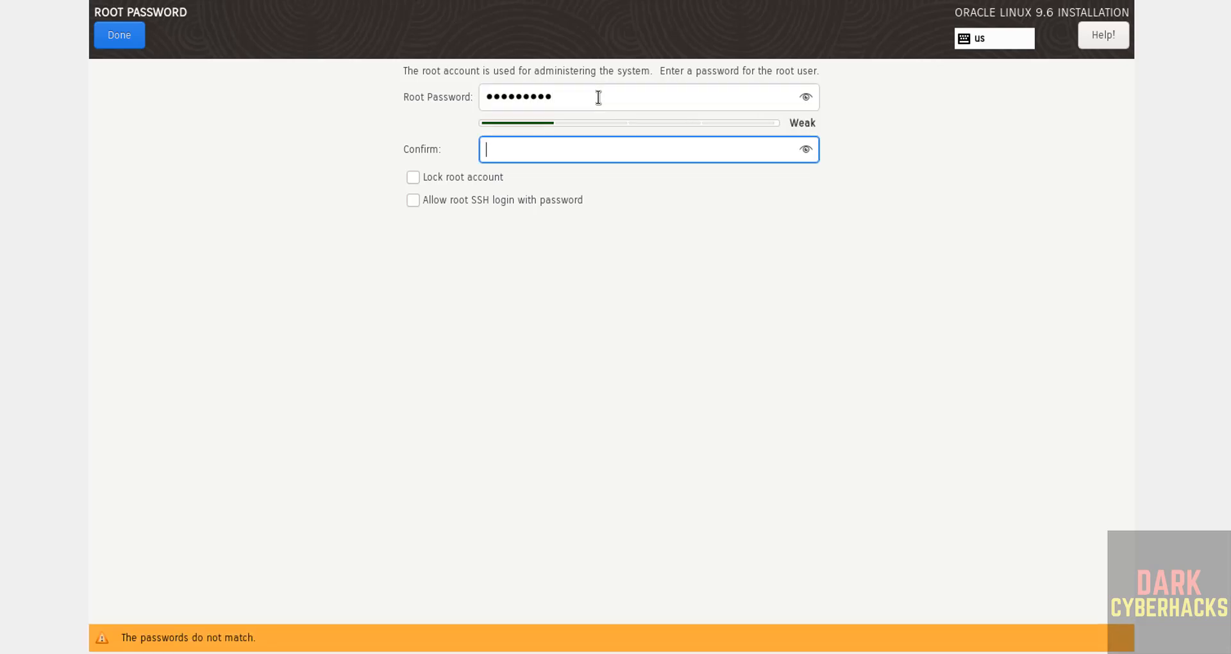
{"action": "type", "text": "•••••••••"}
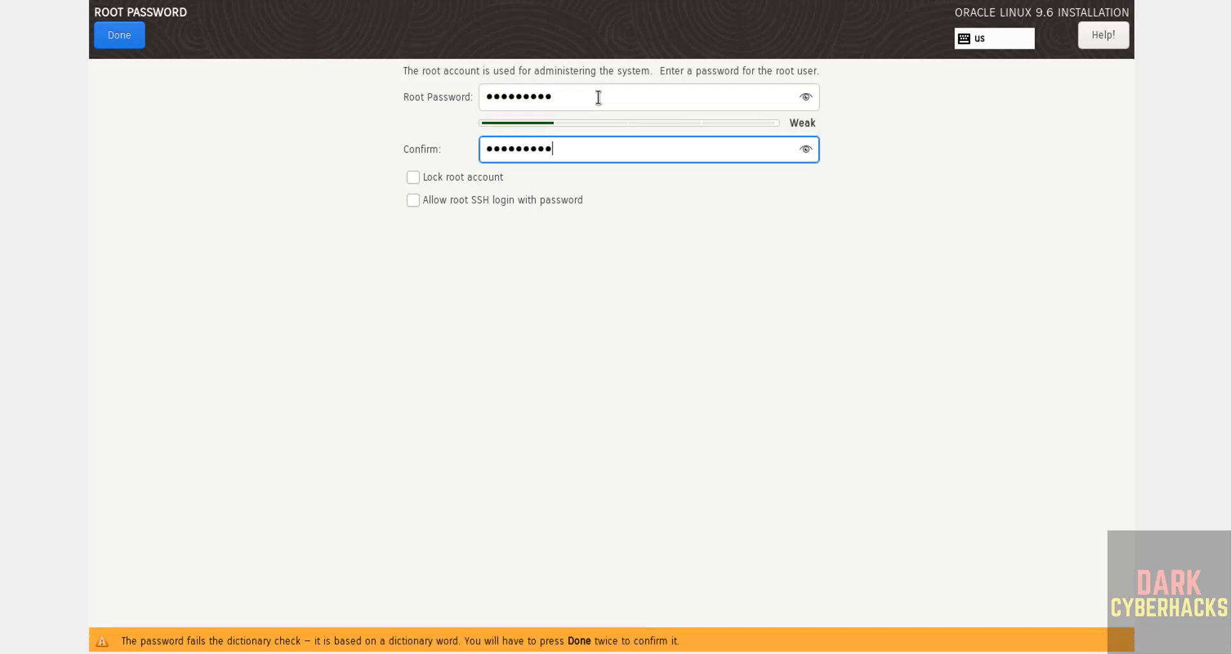
{"action": "left_click", "coordinate": [433, 198]}
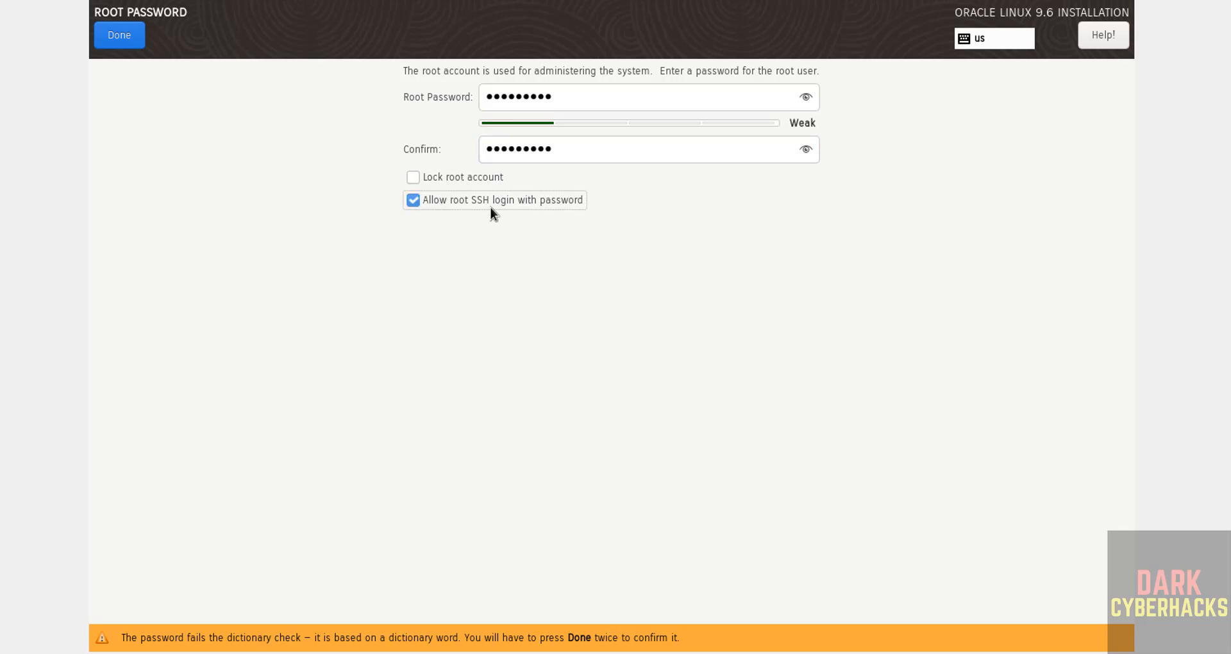
{"action": "left_click", "coordinate": [122, 38]}
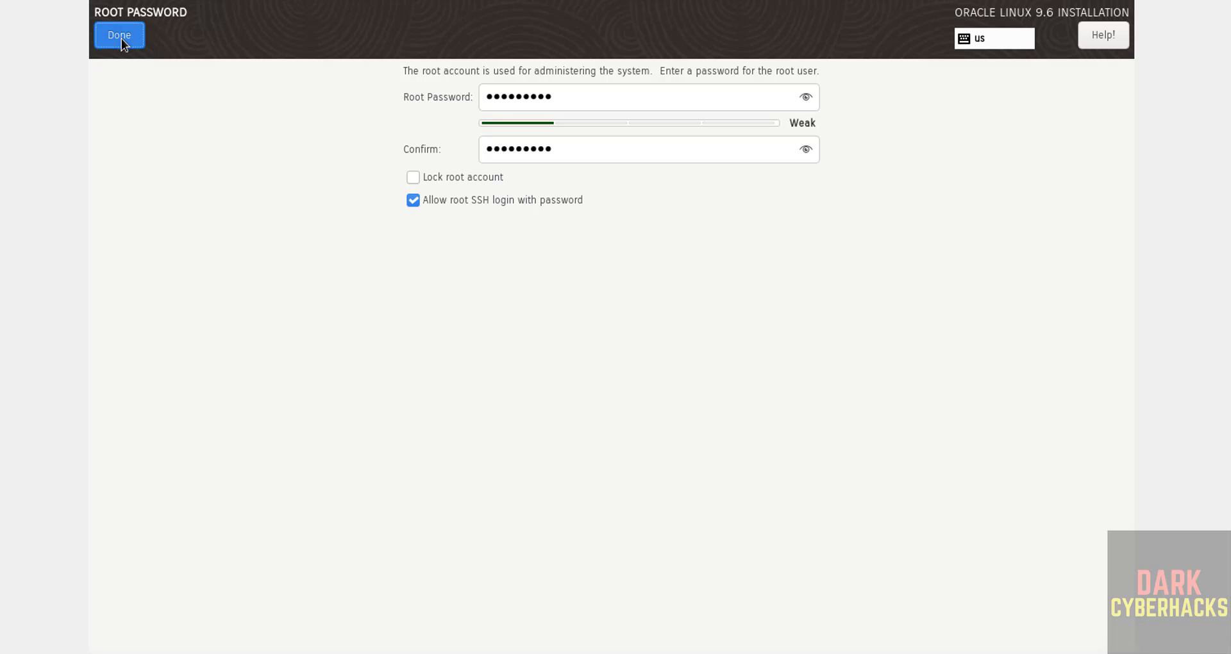
{"action": "left_click", "coordinate": [121, 38]}
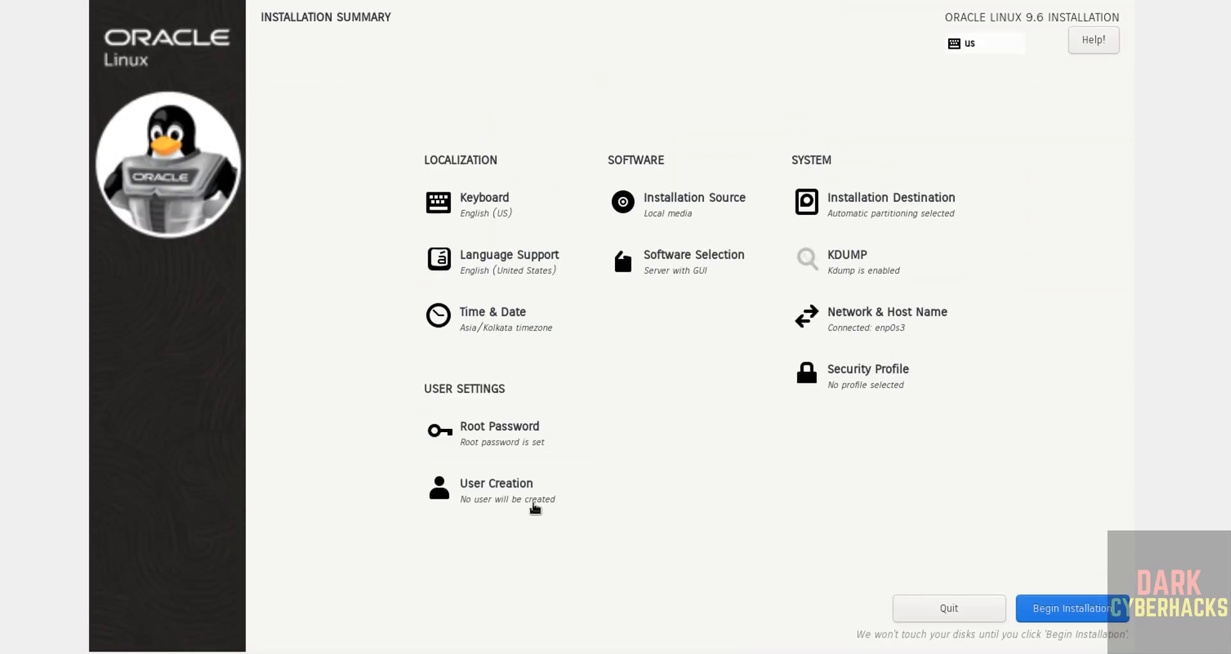
Create user r2schools as an administrator with a password, accepting the weak-password warning
{"action": "left_click", "coordinate": [536, 508]}
{"action": "type", "text": "r2sch"}
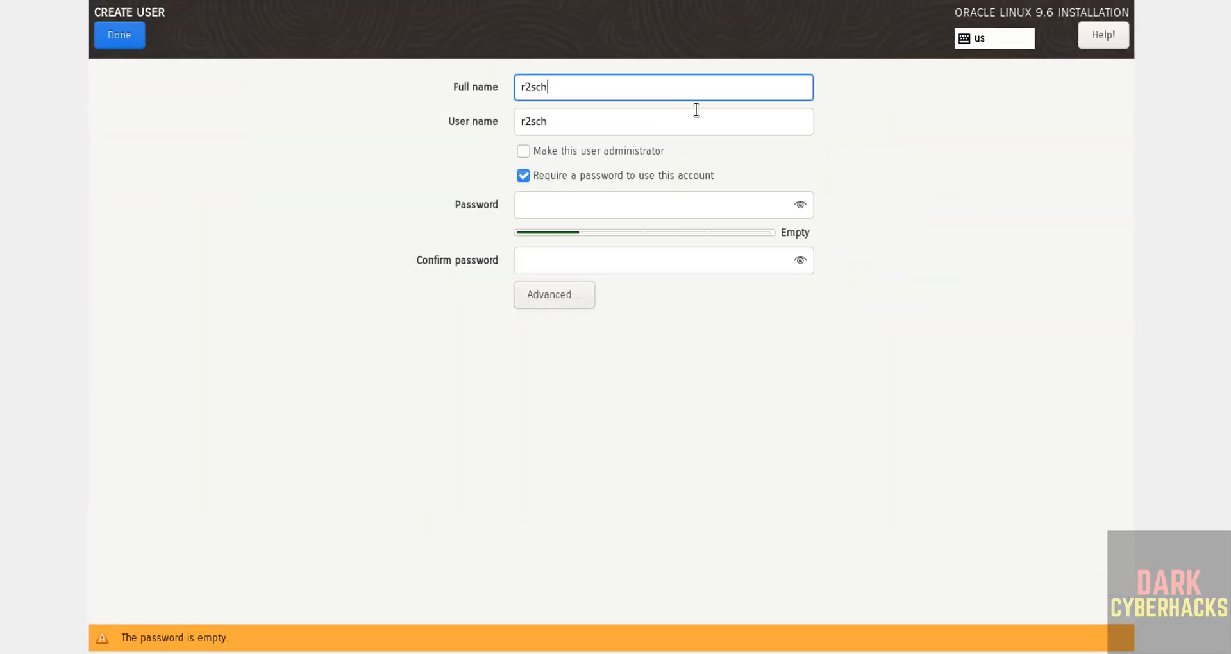
{"action": "type", "text": "ools"}
{"action": "key", "text": "Tab"}
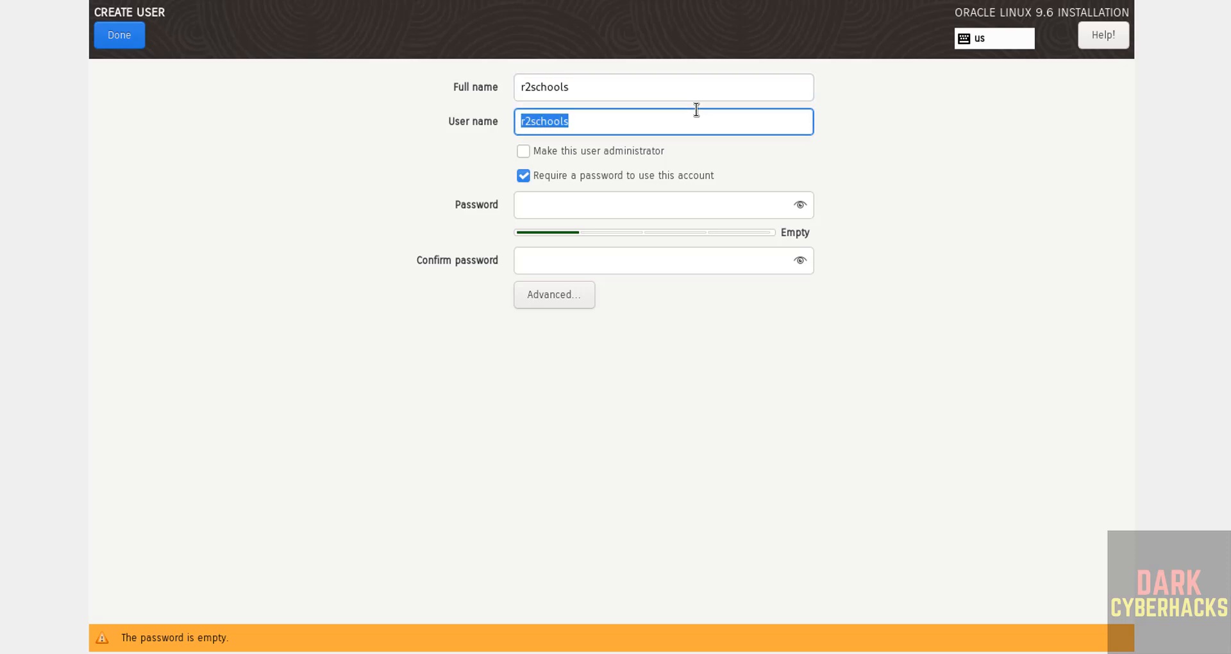
{"action": "key", "text": "Tab"}
{"action": "key", "text": "space"}
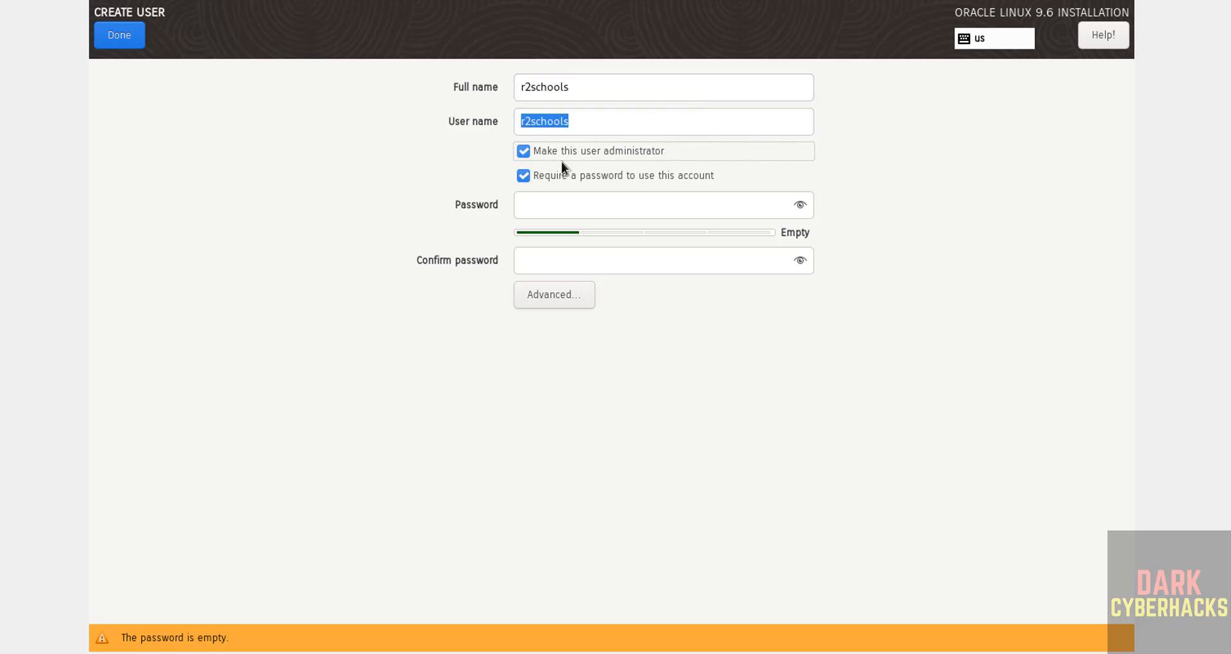
{"action": "left_click", "coordinate": [525, 201]}
{"action": "type", "text": "•••••••"}
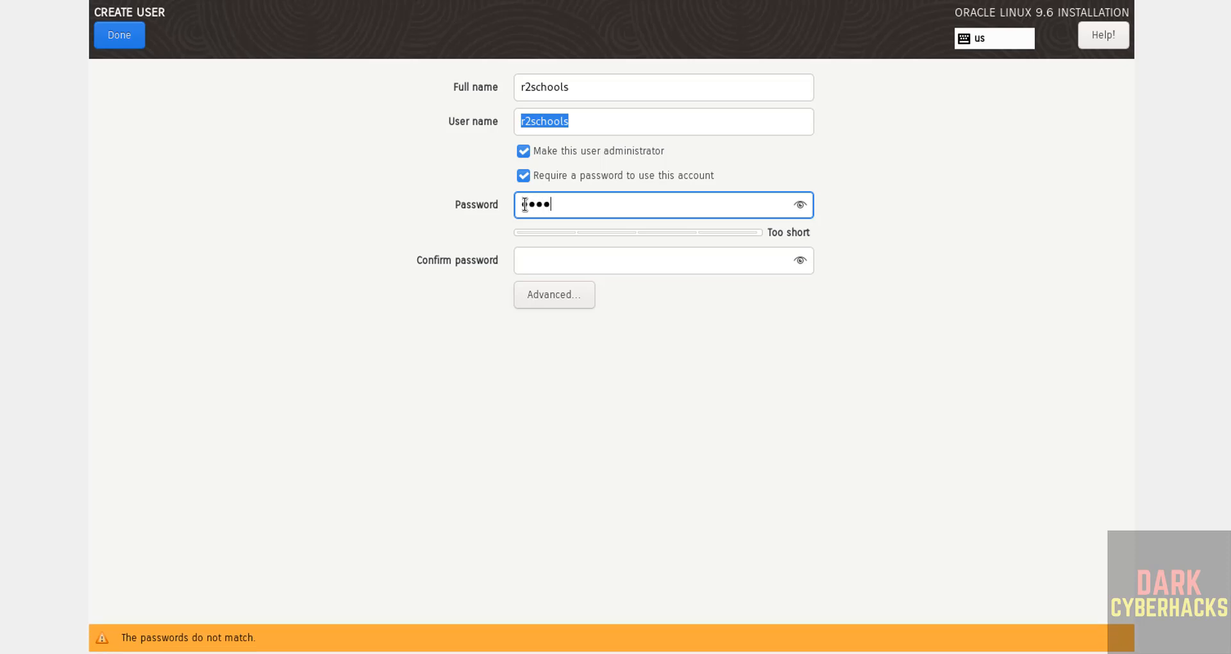
{"action": "type", "text": "••"}
{"action": "key", "text": "Tab"}
{"action": "type", "text": "•••••••••"}
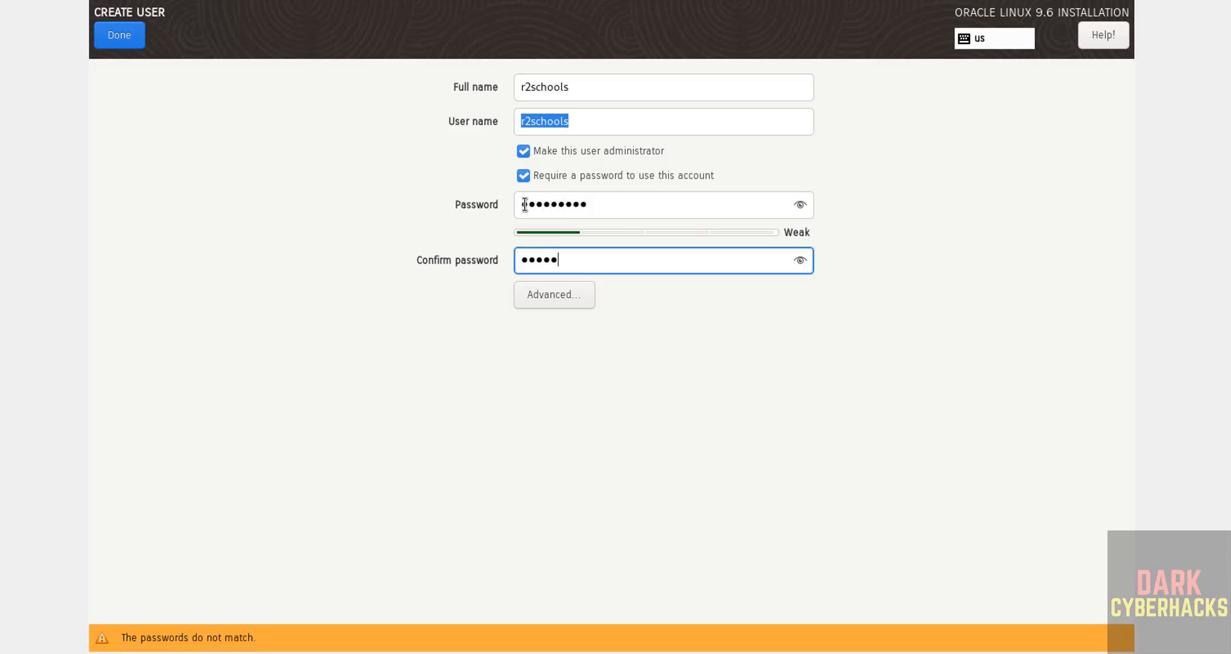
{"action": "left_click", "coordinate": [123, 41]}
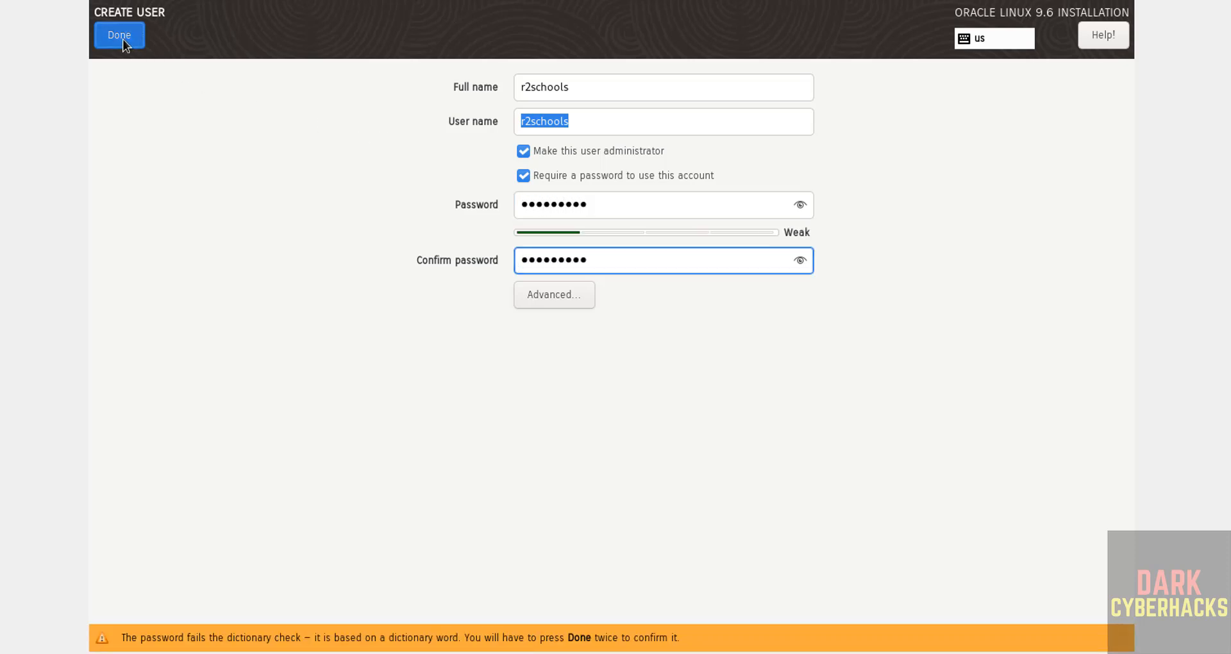
{"action": "left_click", "coordinate": [123, 41]}
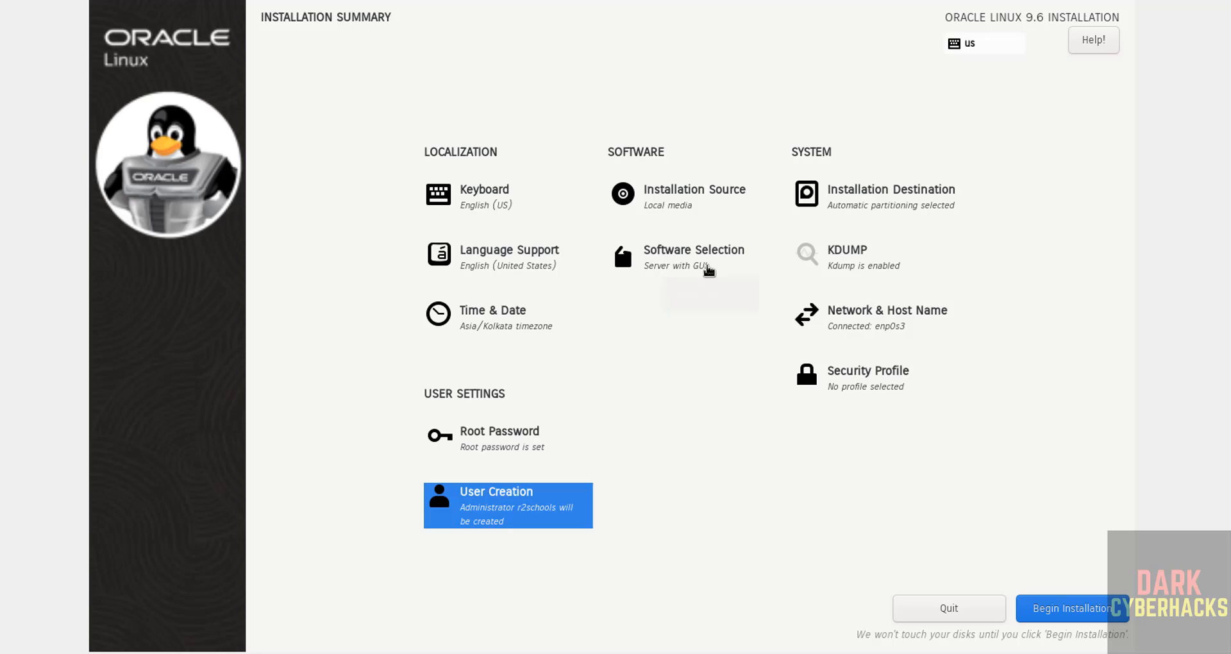
Choose the Server base environment with DNS Name Server and FTP Server add-ons
{"action": "left_click", "coordinate": [708, 271]}
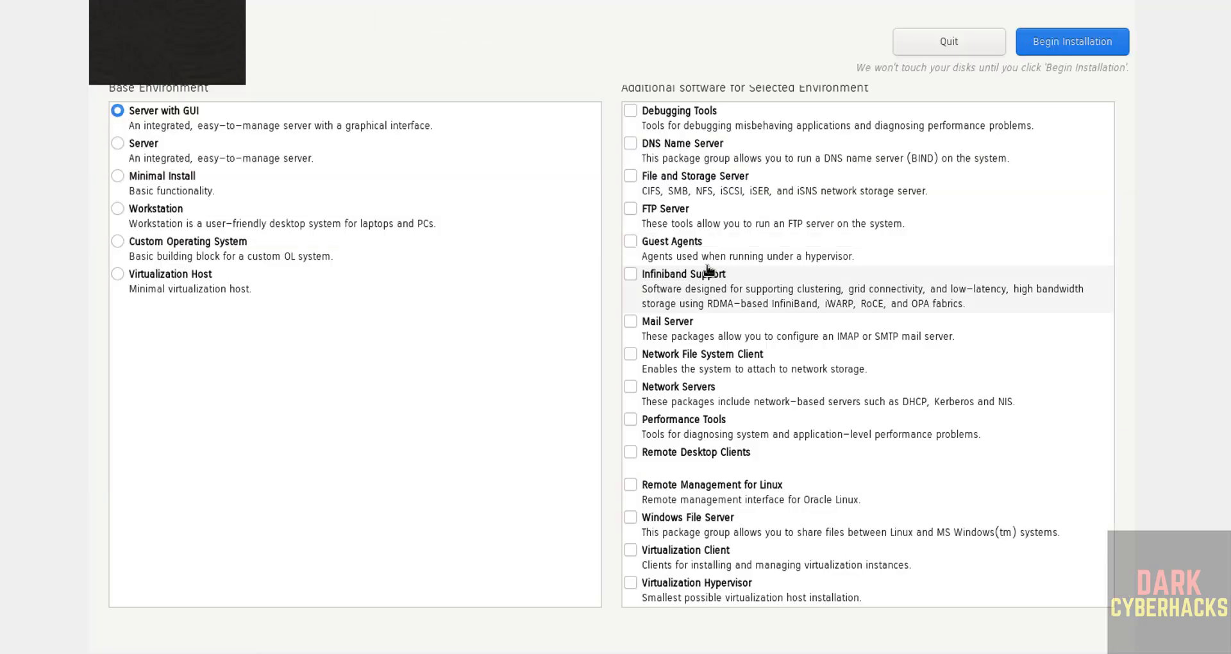
{"action": "left_click", "coordinate": [136, 146]}
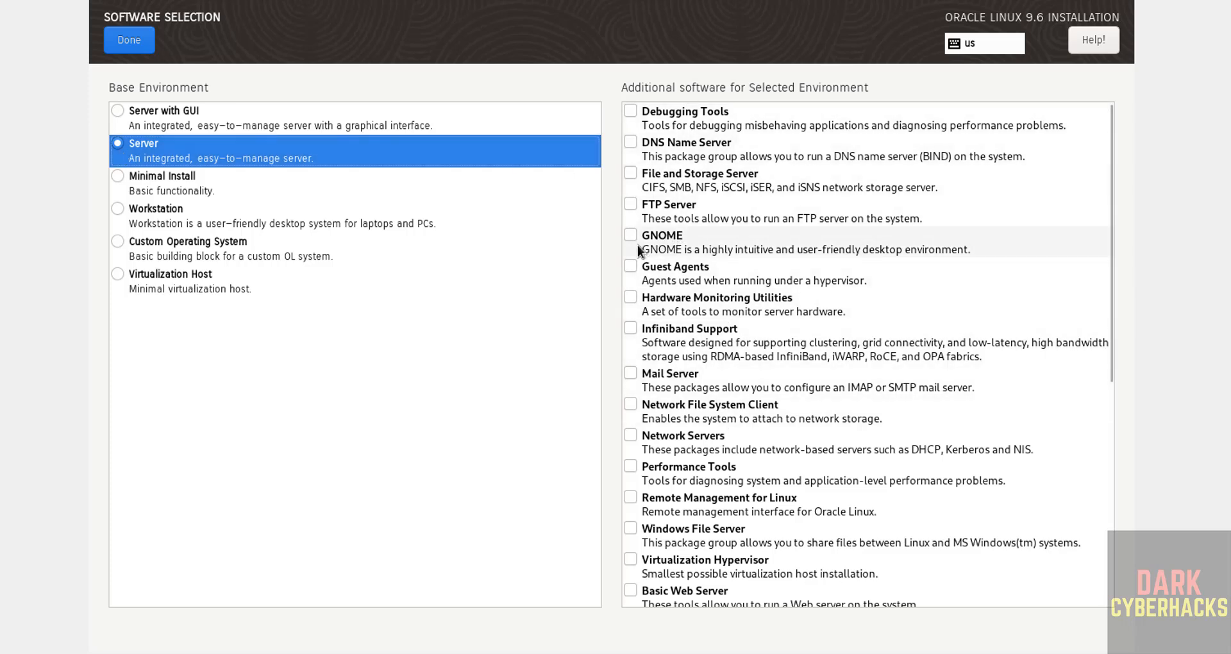
{"action": "left_click", "coordinate": [637, 144]}
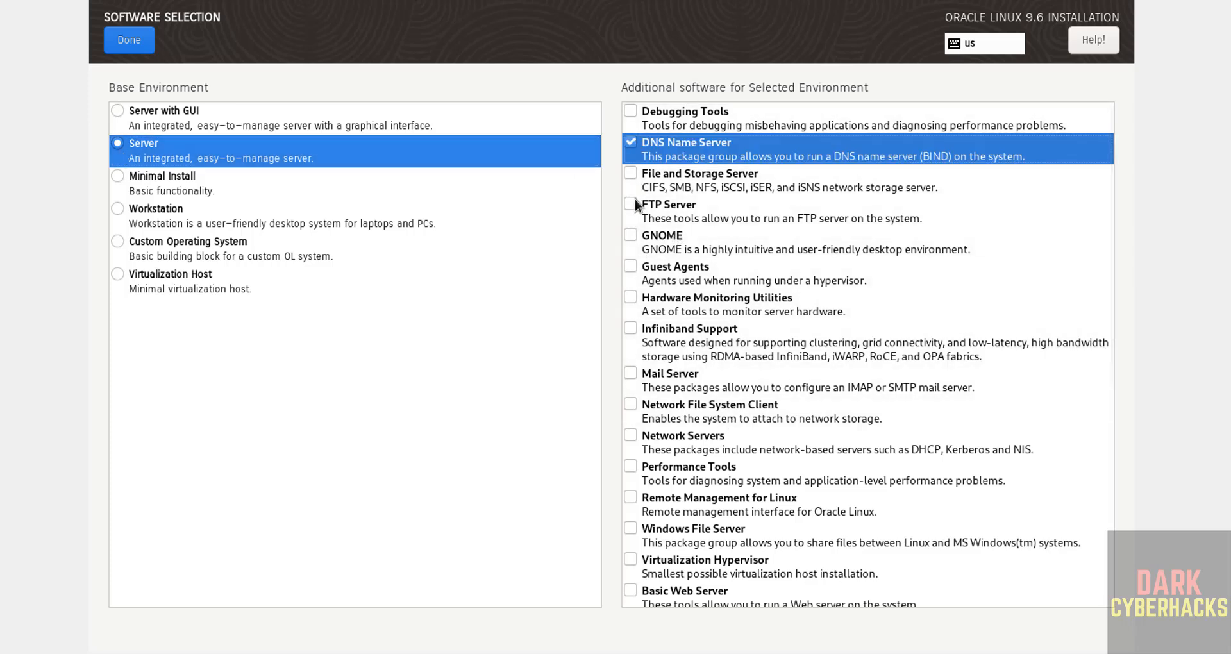
{"action": "left_click", "coordinate": [630, 210]}
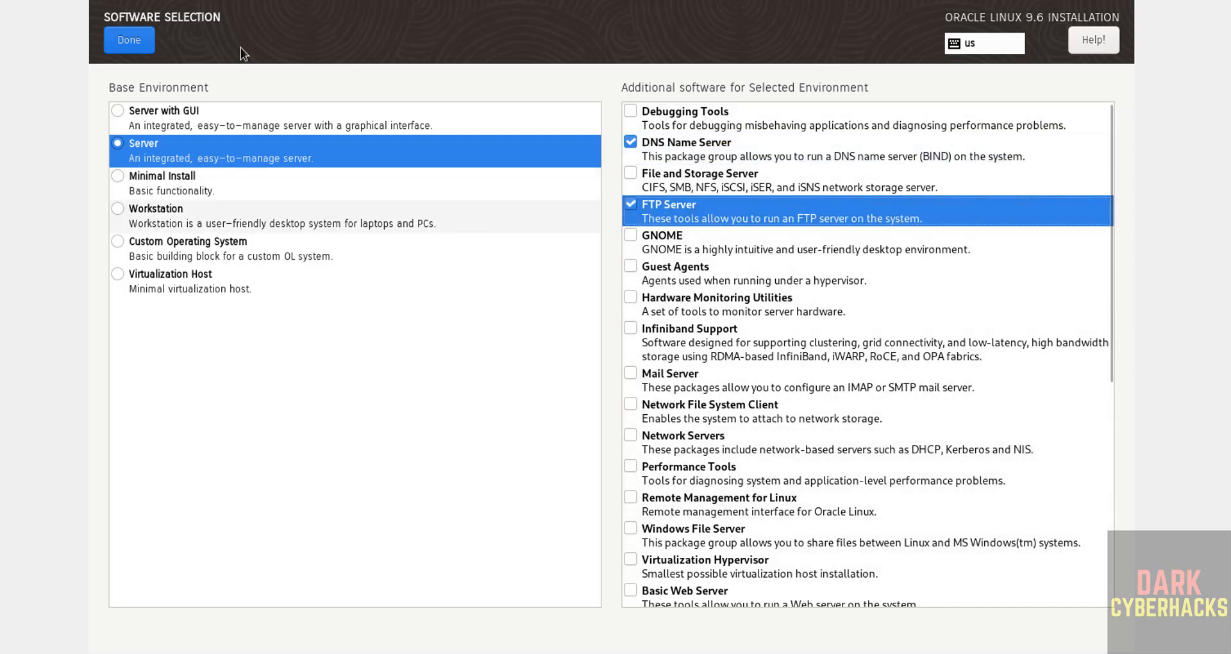
{"action": "left_click", "coordinate": [118, 39]}
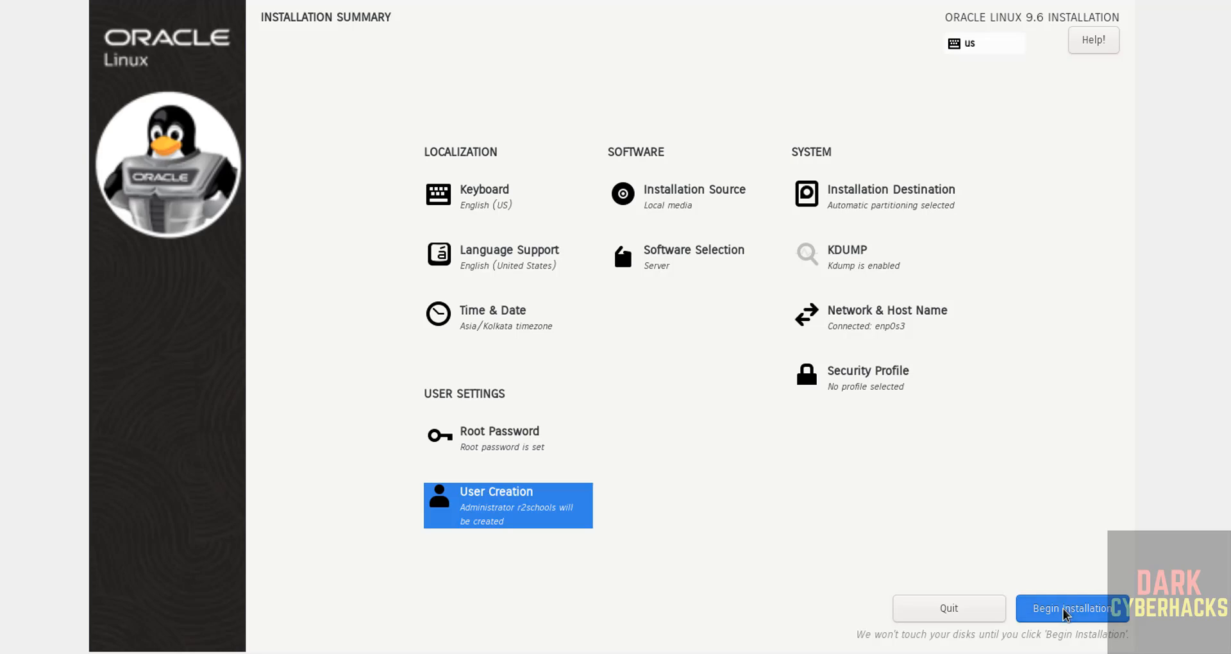
Begin the installation and reboot the VM once it completes
{"action": "left_click", "coordinate": [1066, 603]}
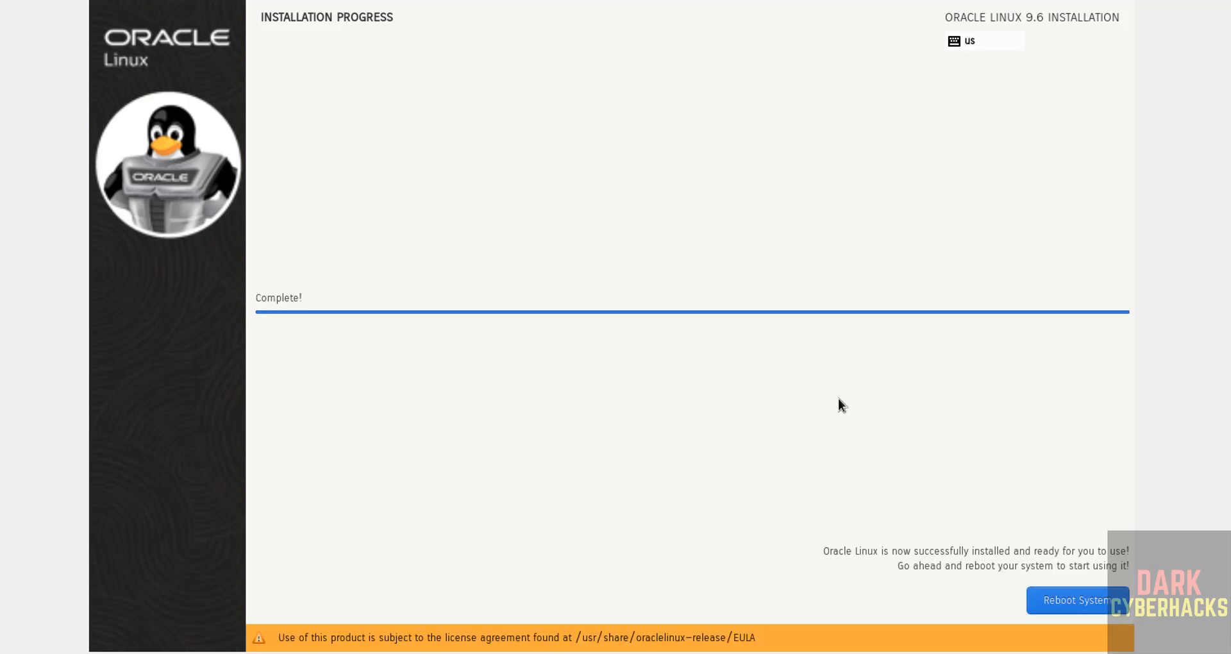
{"action": "left_click", "coordinate": [1091, 603]}
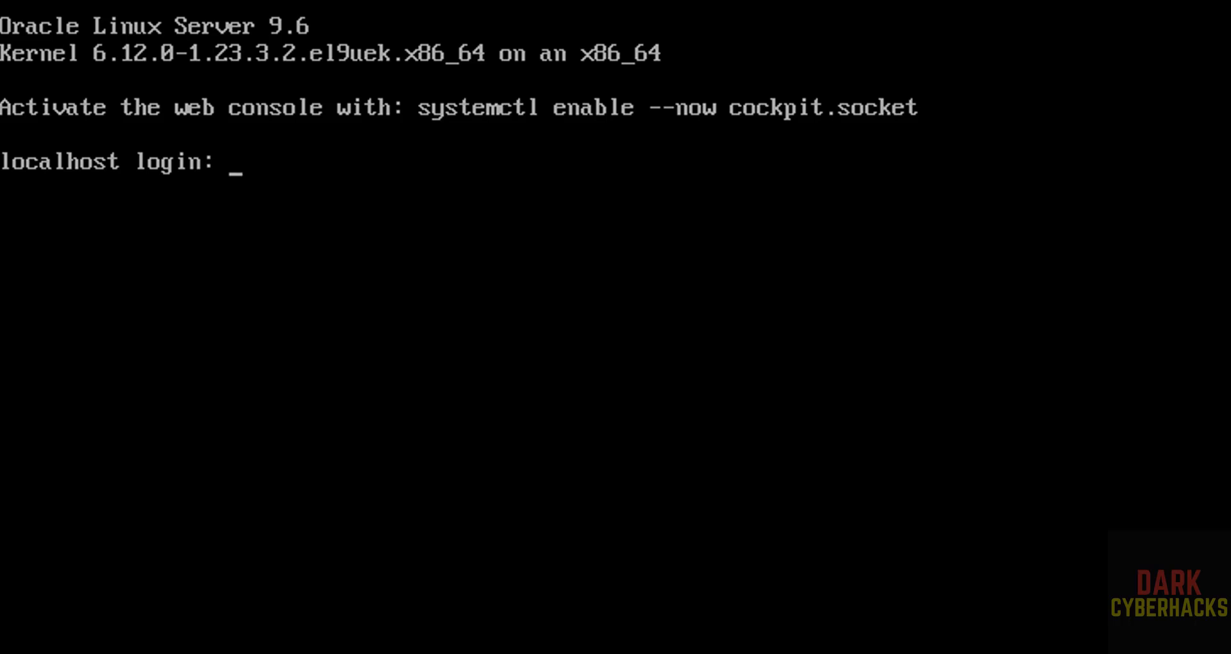
Log in as r2schools and run more /etc/os-release to show the OS version
{"action": "type", "text": "r2schools"}
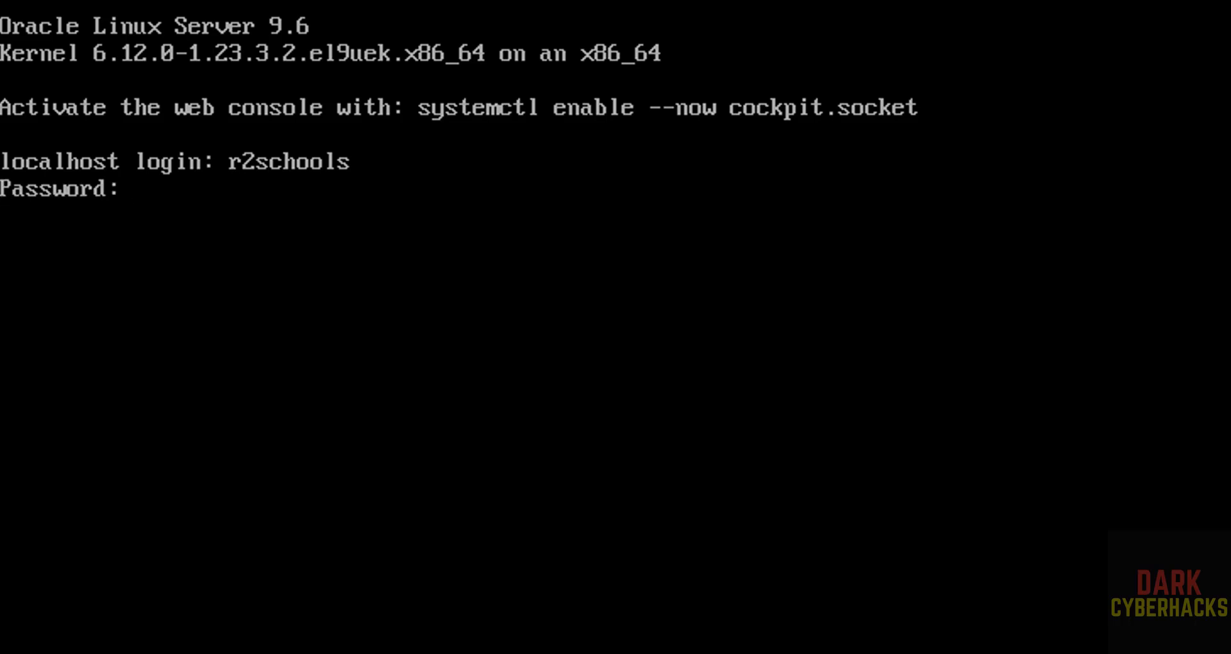
{"action": "key", "text": "Return"}
{"action": "type", "text": "more /etc/"}
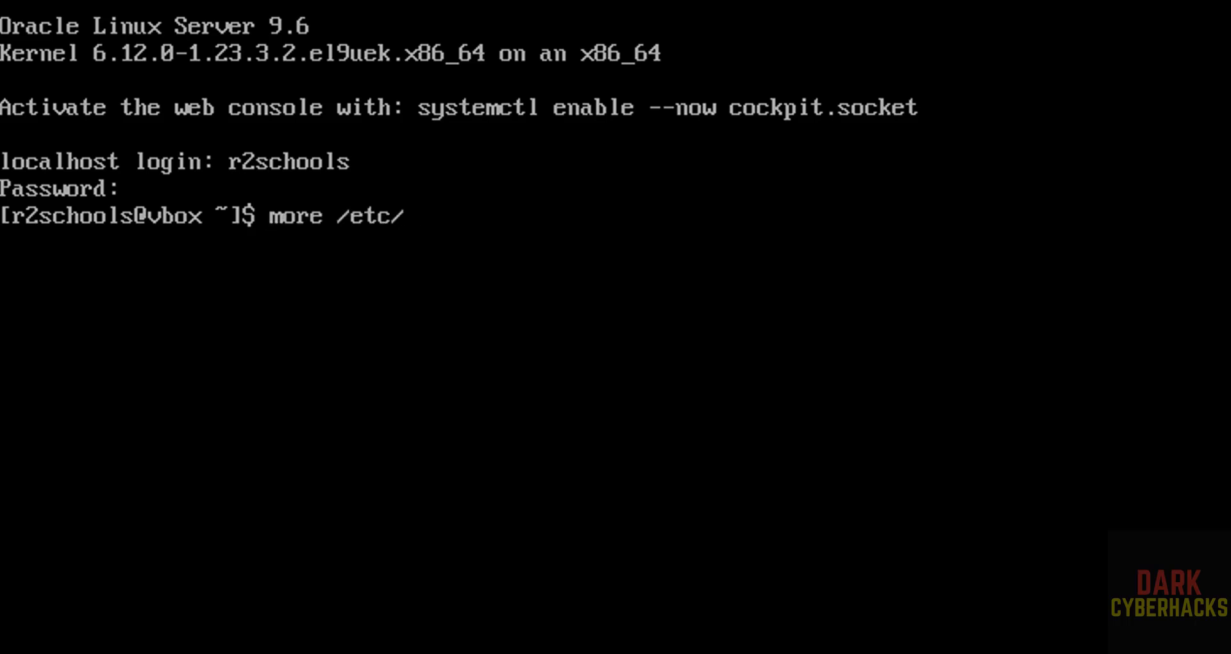
{"action": "type", "text": "os-releas"}
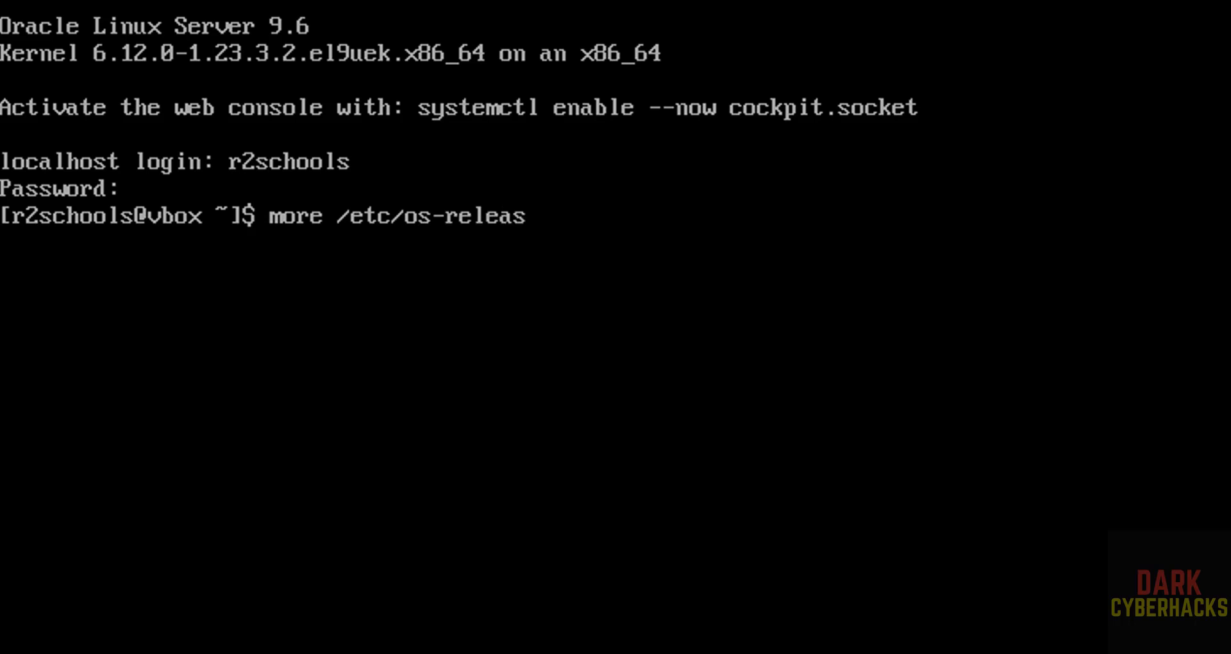
{"action": "type", "text": "e"}
{"action": "key", "text": "Return"}
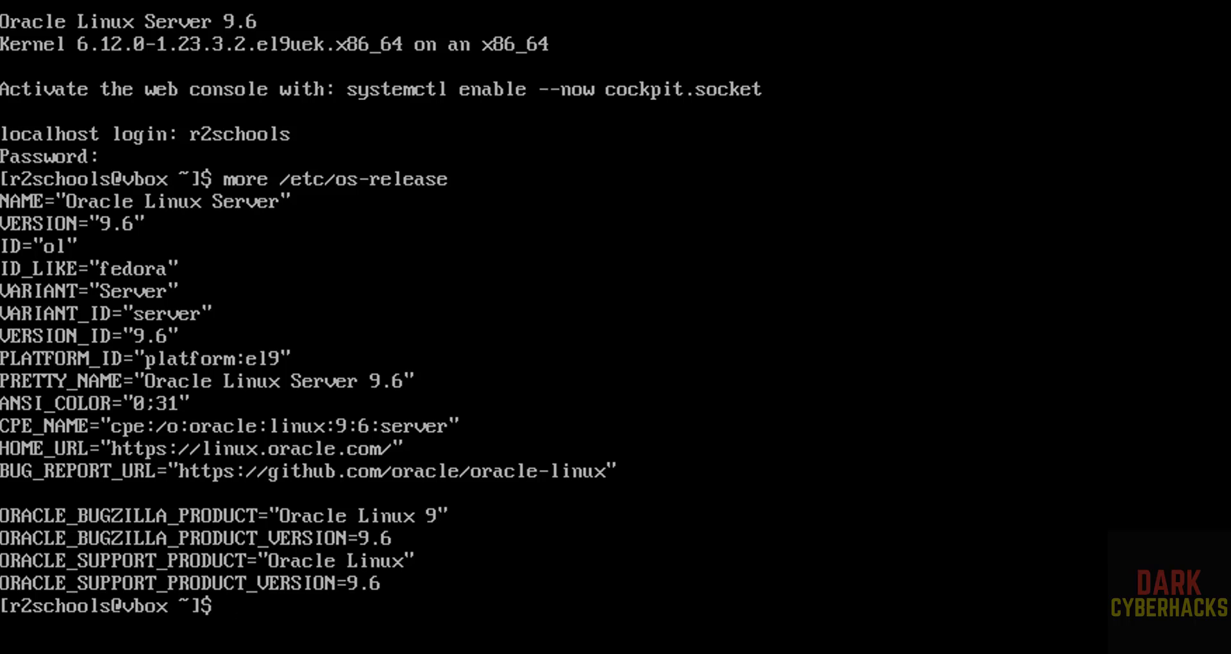
Run sudo dnf update && sudo dnf upgrade and enter the sudo password
{"action": "type", "text": "sudo dnf"}
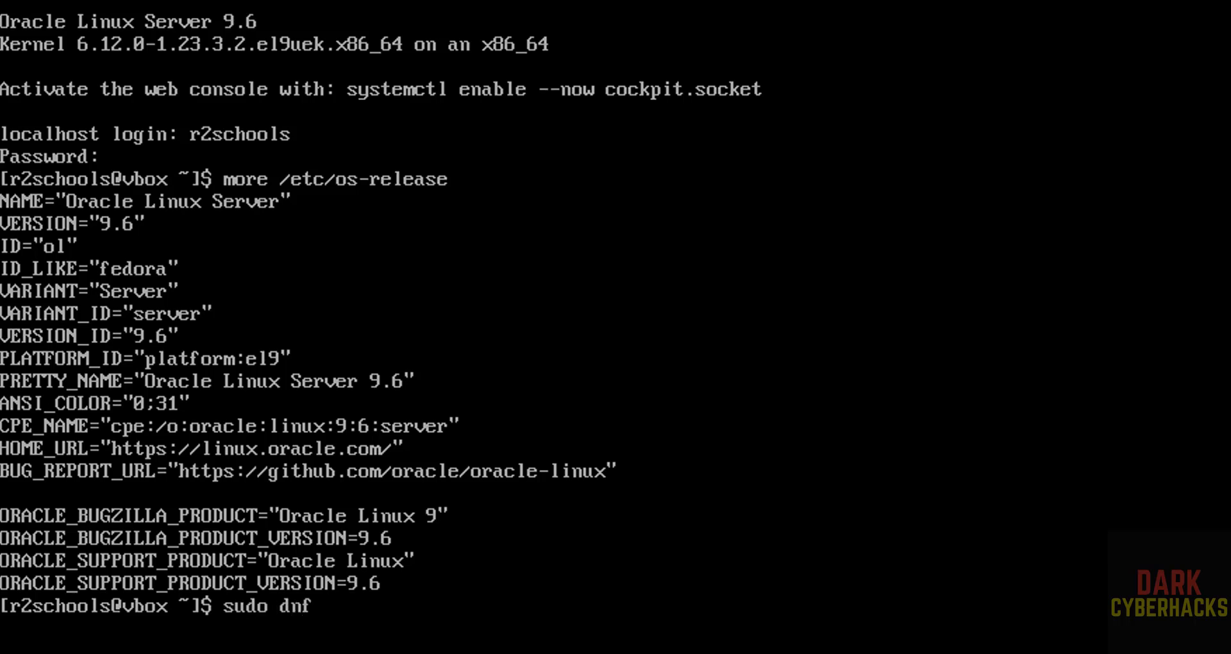
{"action": "type", "text": " update && sdu odnf"}
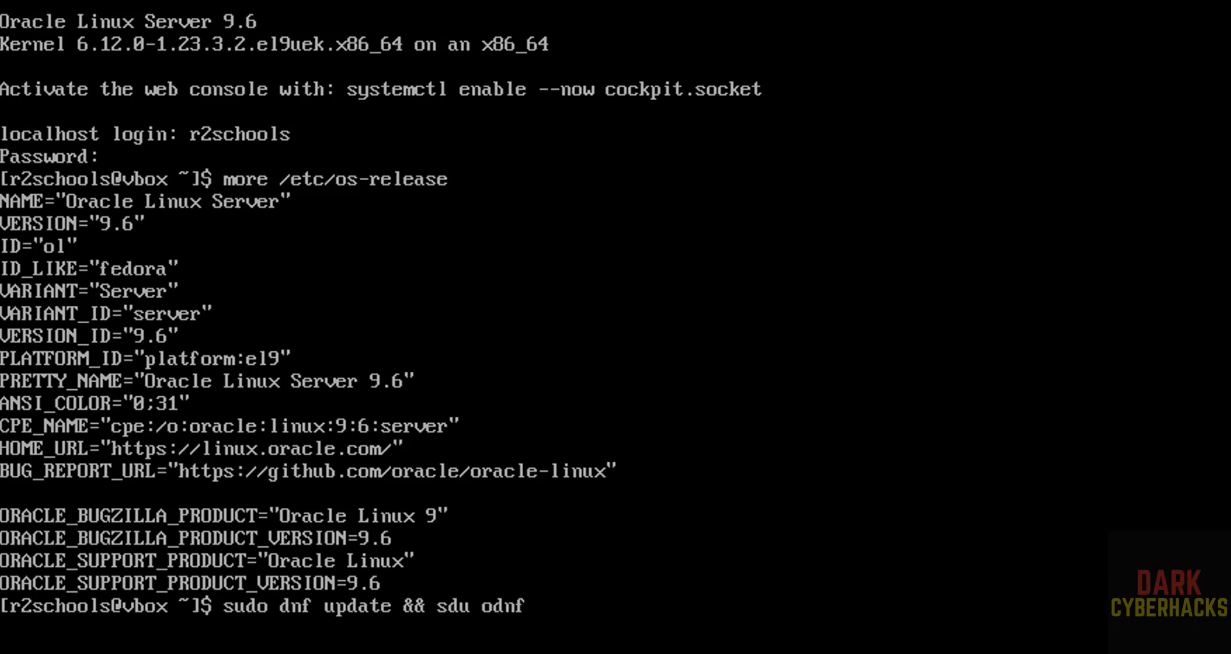
{"action": "key", "text": "BackSpace"}
{"action": "key", "text": "BackSpace"}
{"action": "key", "text": "BackSpace"}
{"action": "key", "text": "BackSpace"}
{"action": "key", "text": "BackSpace"}
{"action": "key", "text": "BackSpace"}
{"action": "key", "text": "BackSpace"}
{"action": "key", "text": "BackSpace"}
{"action": "key", "text": "BackSpace"}
{"action": "key", "text": "BackSpace"}
{"action": "key", "text": "BackSpace"}
{"action": "key", "text": "BackSpace"}
{"action": "type", "text": "&&"}
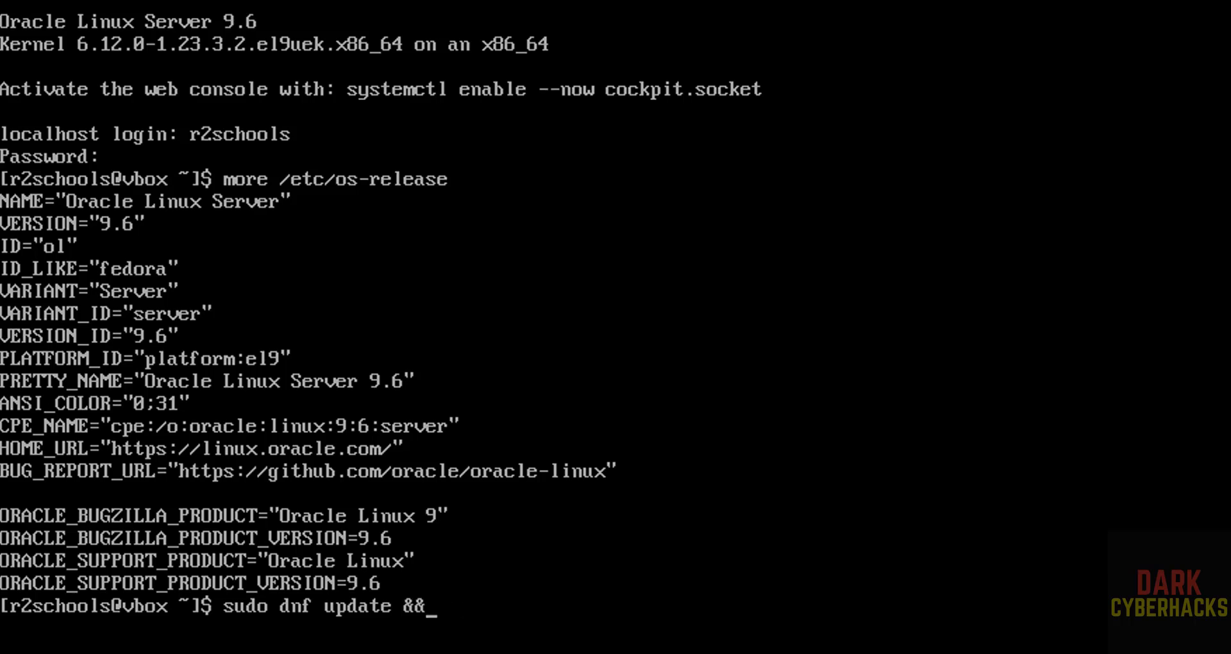
{"action": "type", "text": " sudo dnf upgrade"}
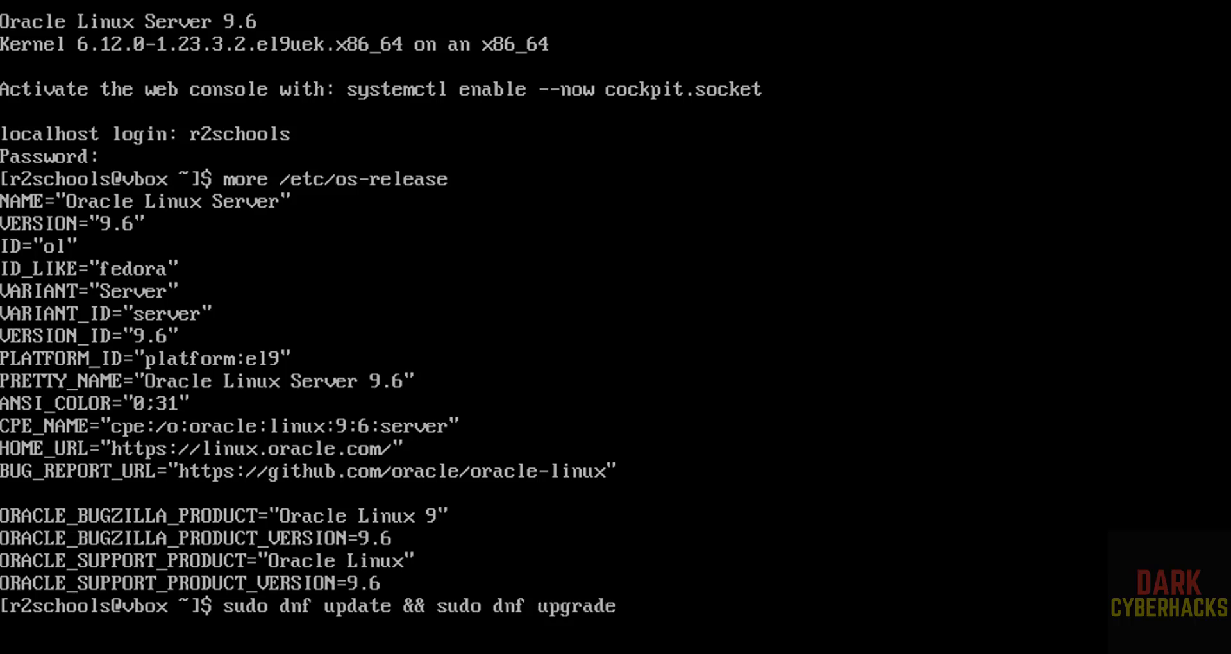
{"action": "key", "text": "Return"}
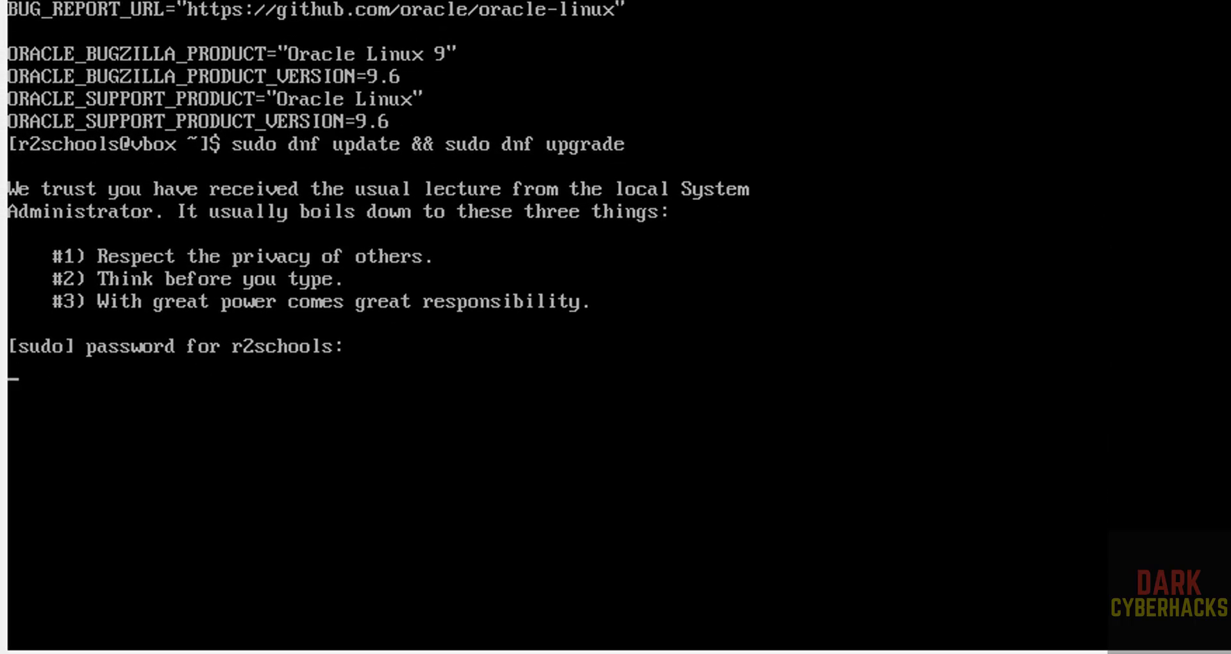
{"action": "key", "text": "Return"}
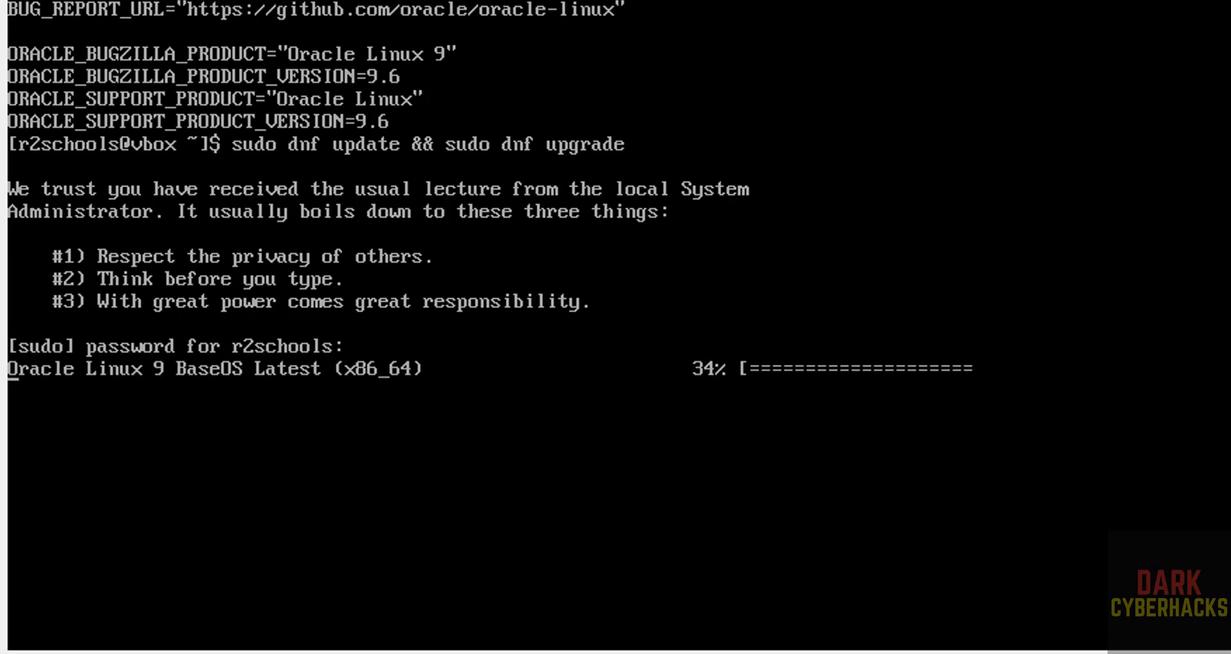